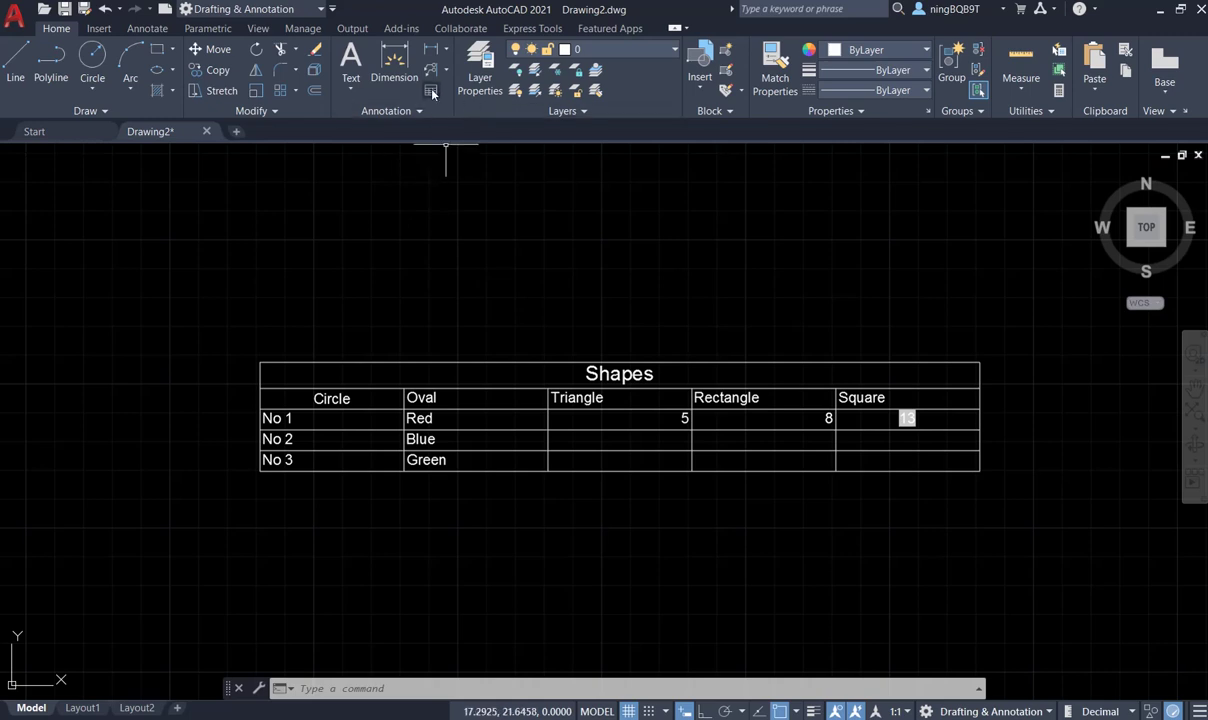
Configure a new table in Insert Table with 5 columns and 3 data rows.
{"action": "left_click", "coordinate": [432, 92]}
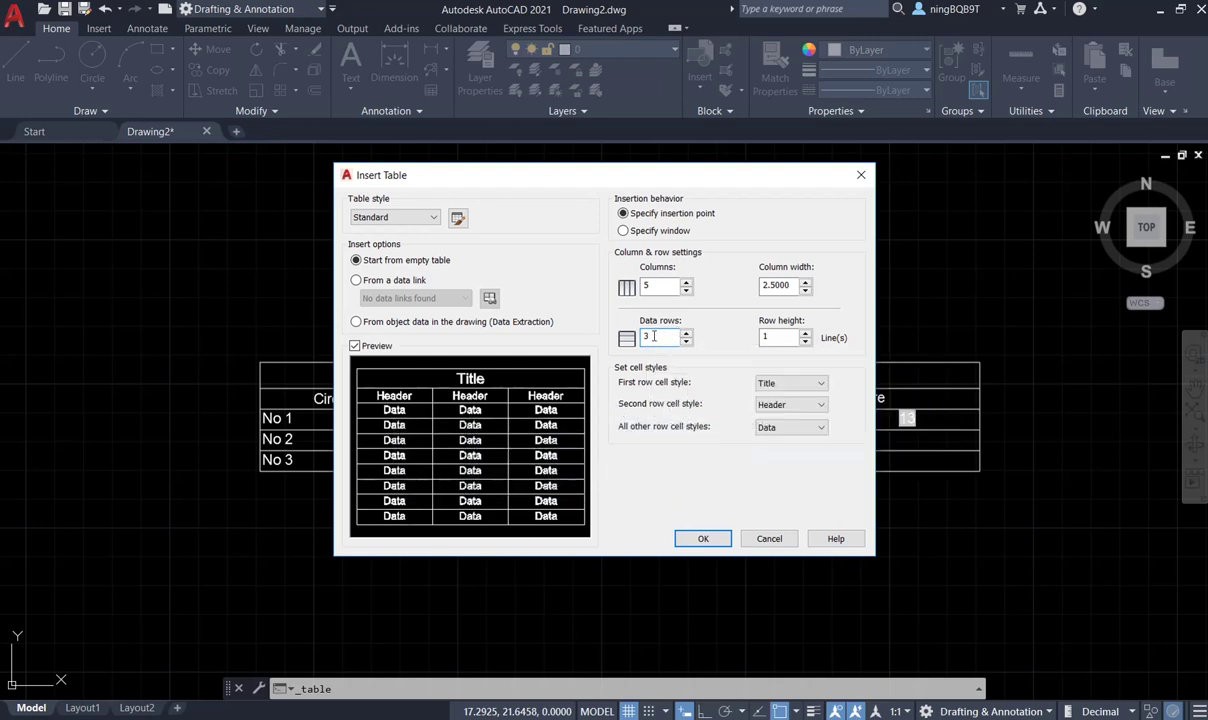
{"action": "double_click", "coordinate": [654, 336]}
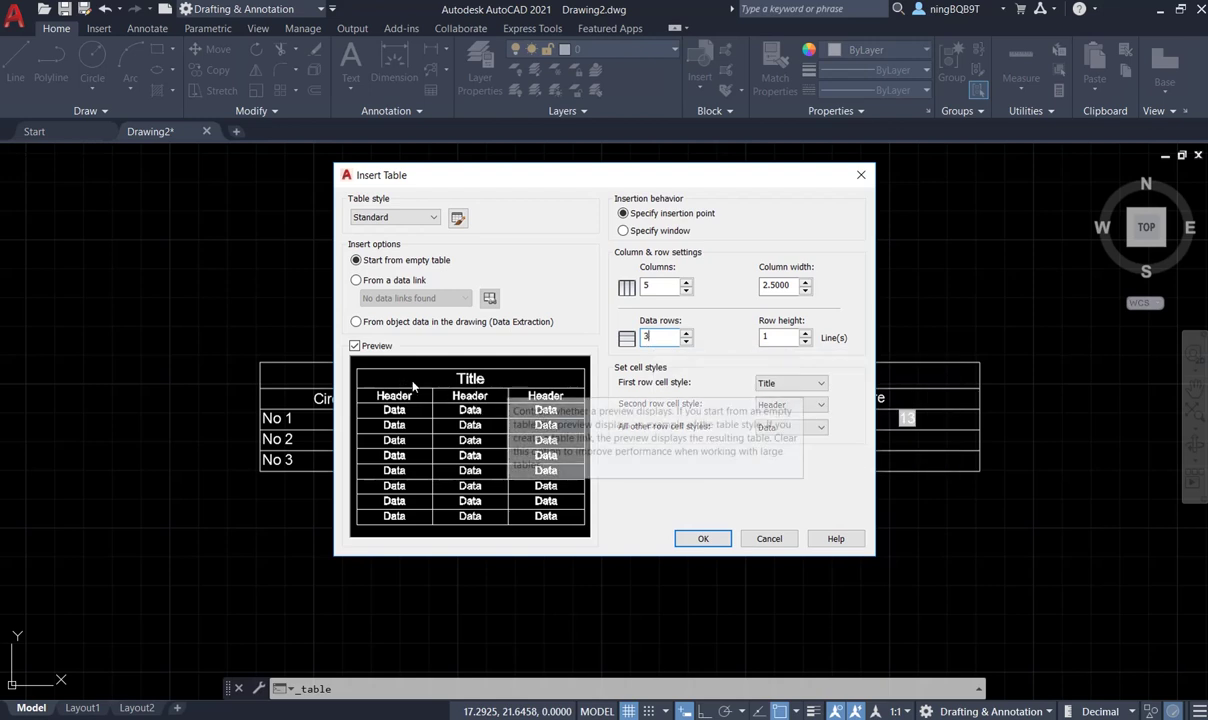
Place the empty 5-column table below the Shapes table and exit the Text Editor.
{"action": "left_click", "coordinate": [704, 540]}
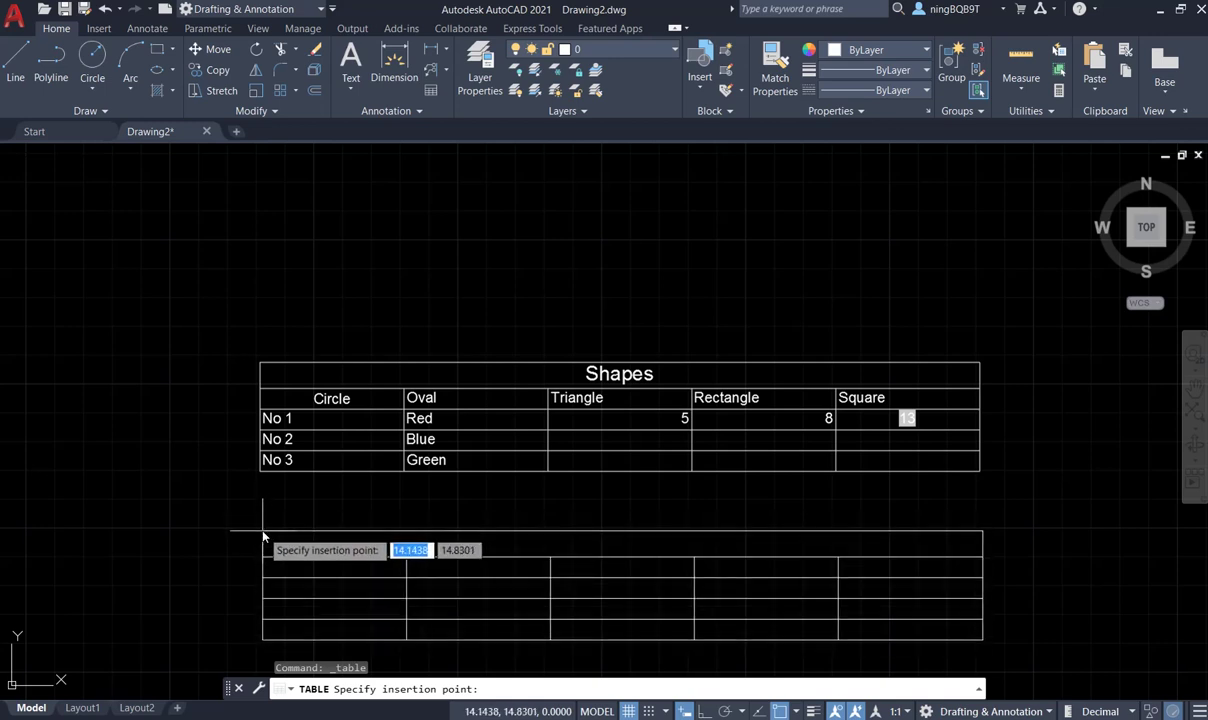
{"action": "left_click", "coordinate": [262, 537]}
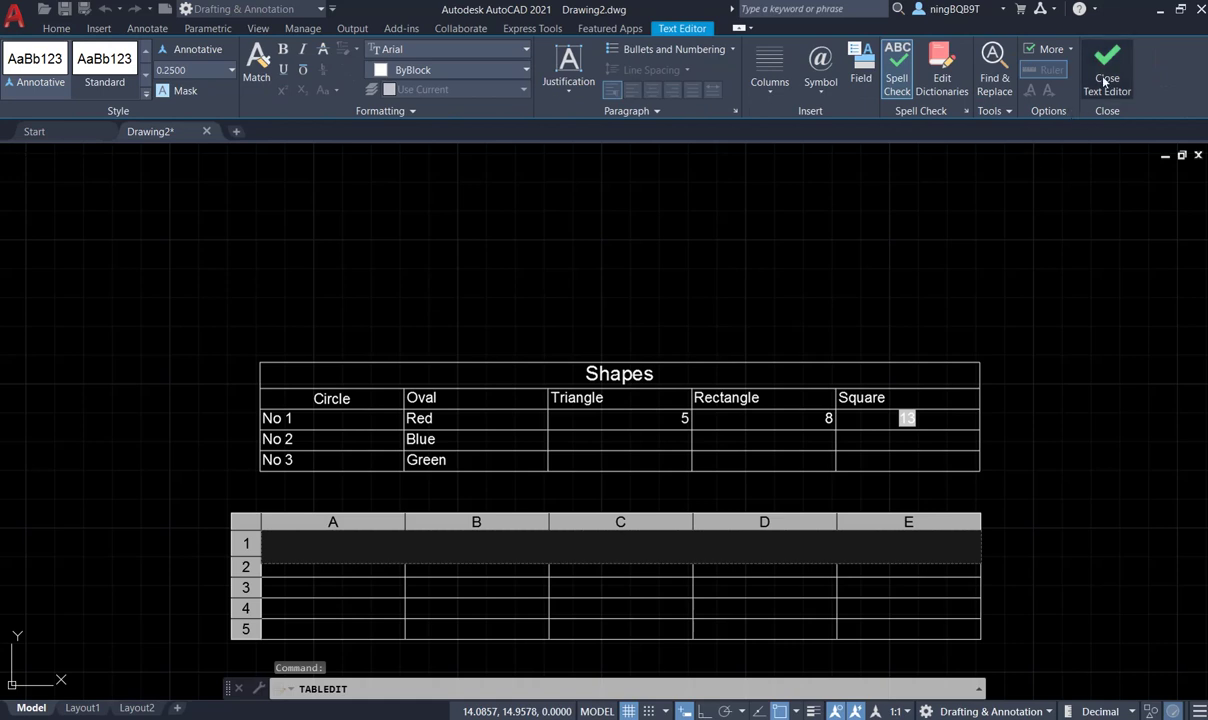
{"action": "left_click", "coordinate": [1107, 62]}
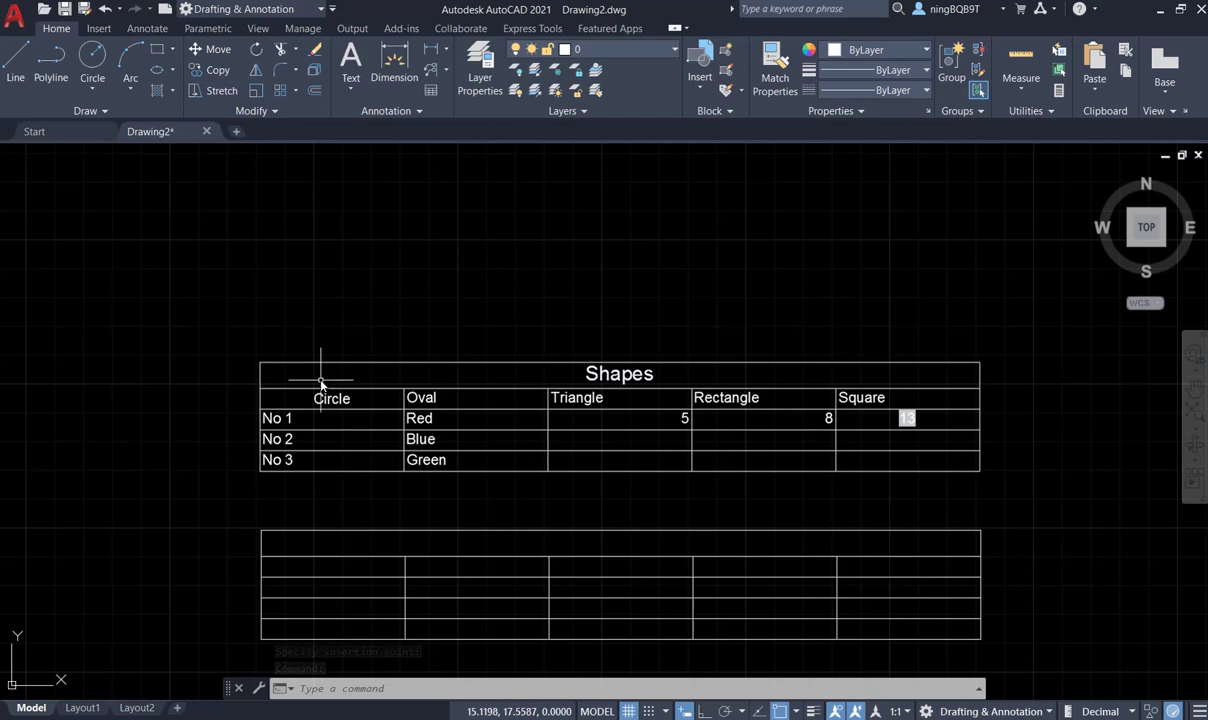
{"action": "left_click", "coordinate": [320, 378]}
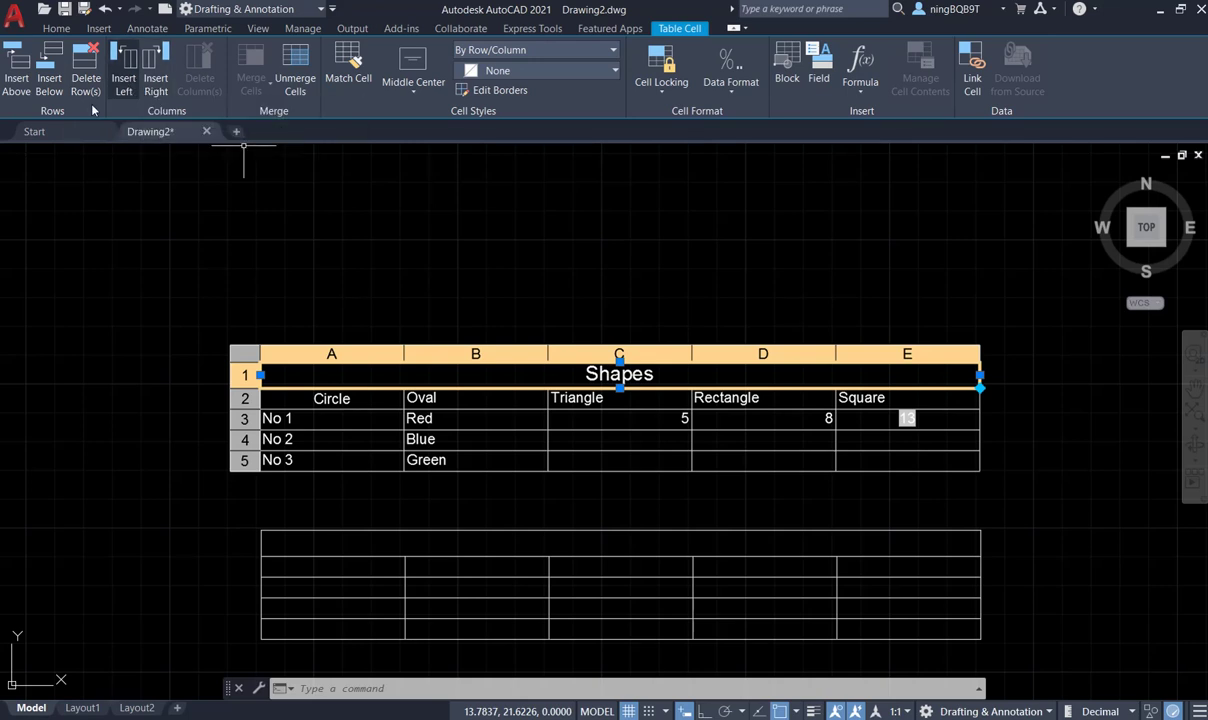
{"action": "left_click", "coordinate": [314, 402]}
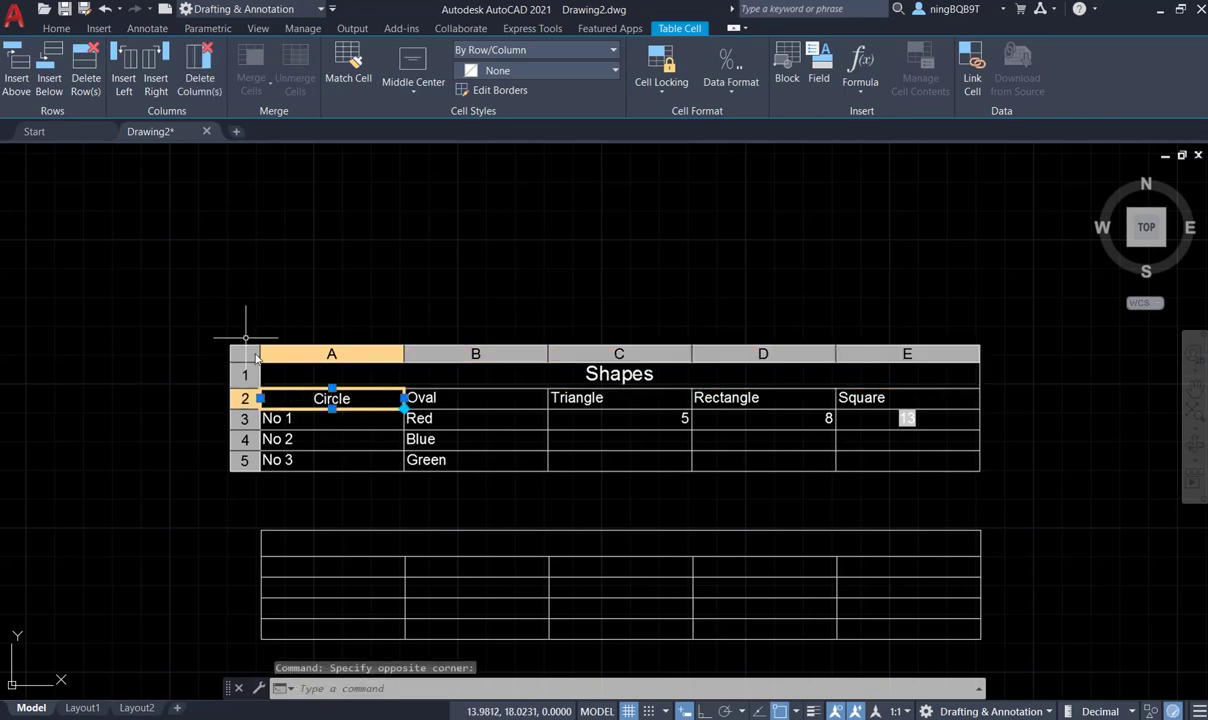
{"action": "left_click", "coordinate": [16, 70]}
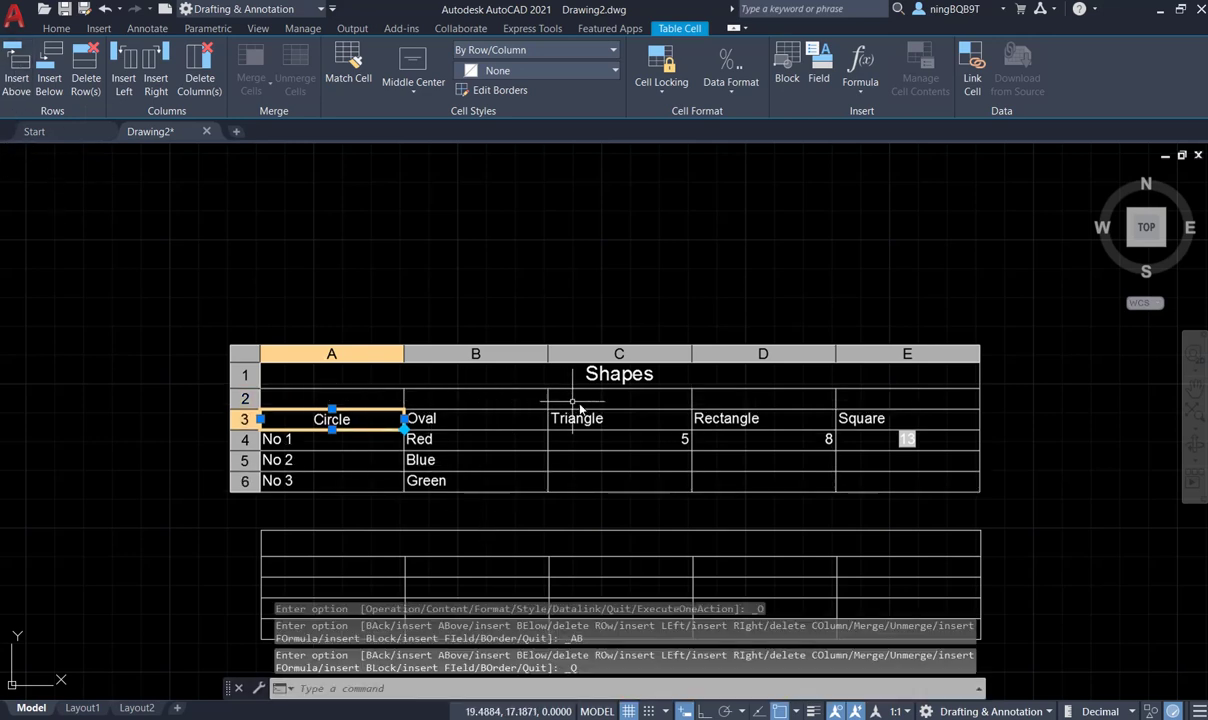
{"action": "left_click", "coordinate": [51, 68]}
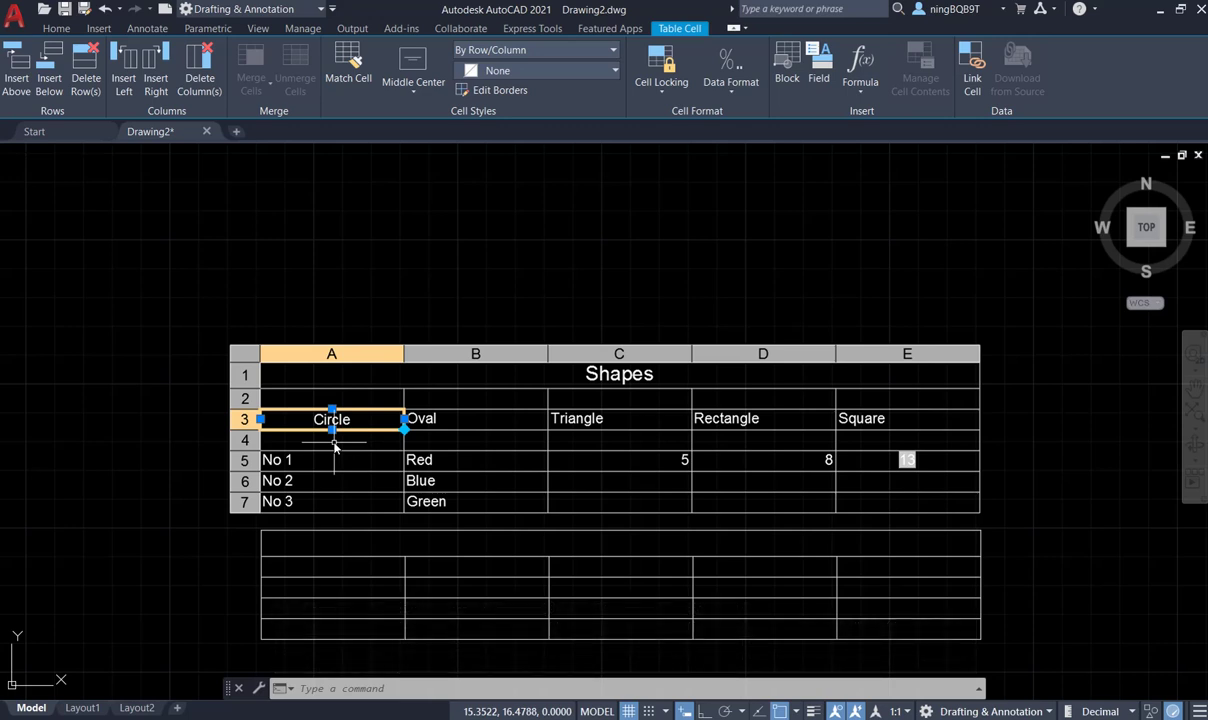
{"action": "left_click", "coordinate": [334, 447]}
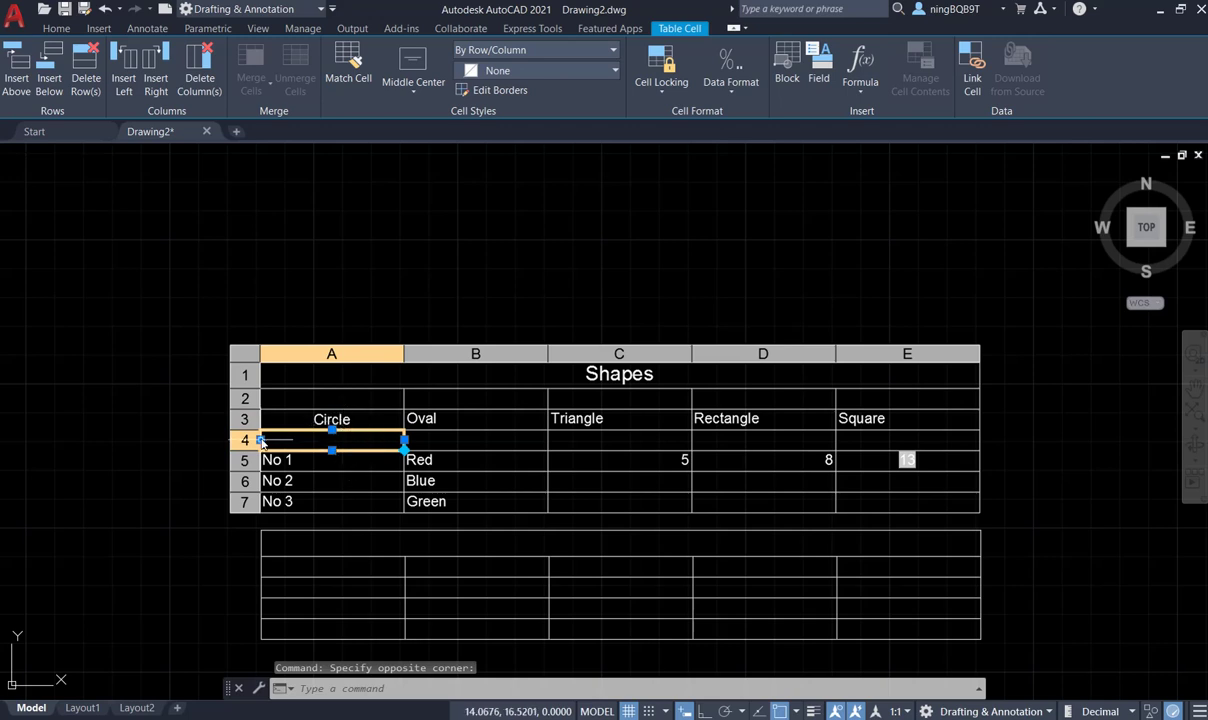
{"action": "left_click", "coordinate": [86, 70]}
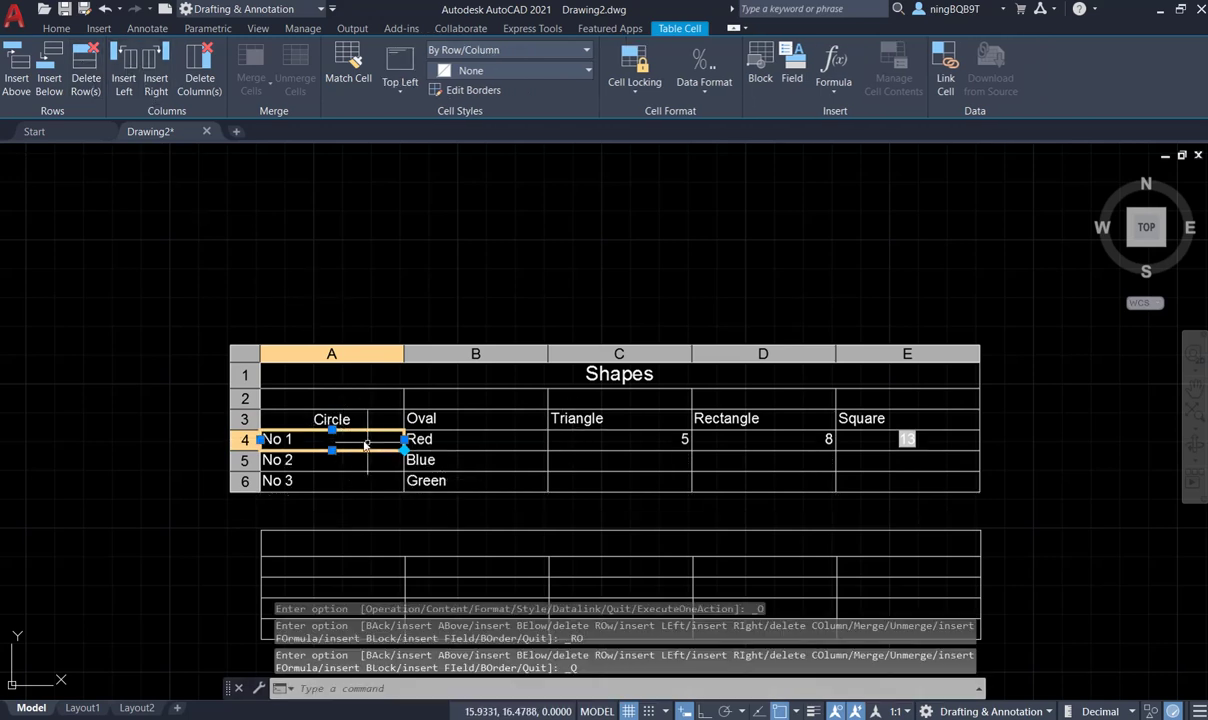
{"action": "left_click", "coordinate": [334, 400]}
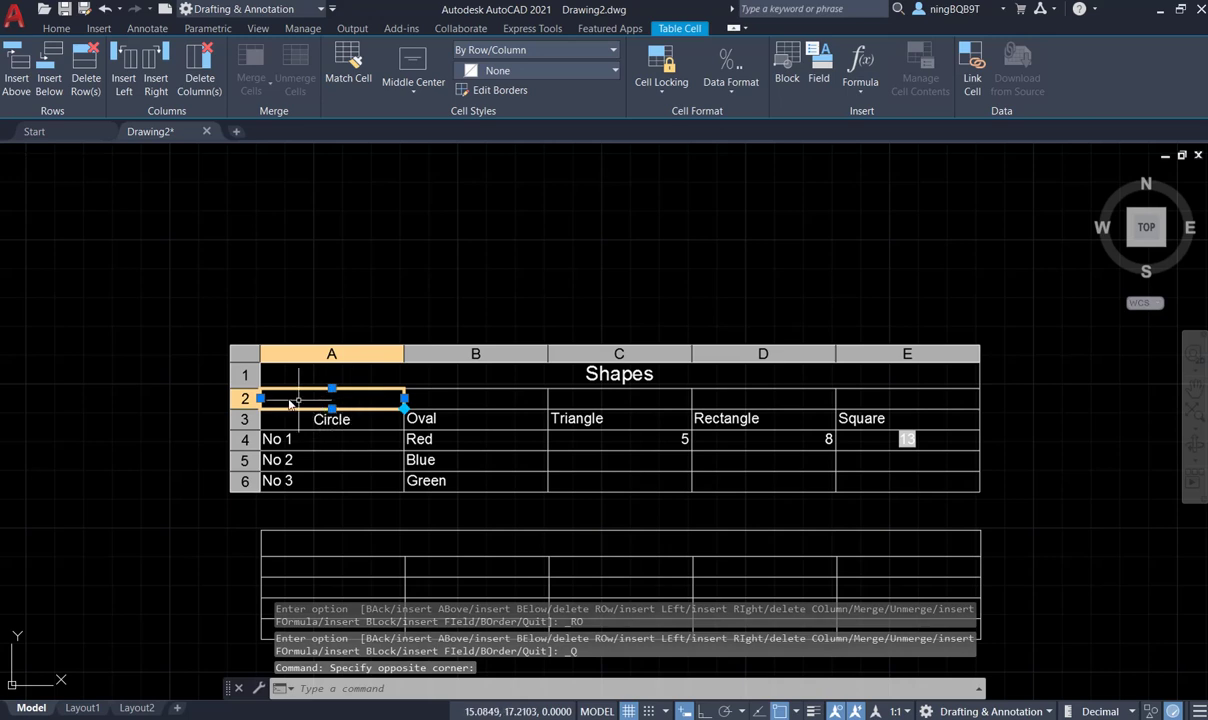
{"action": "left_click", "coordinate": [85, 80]}
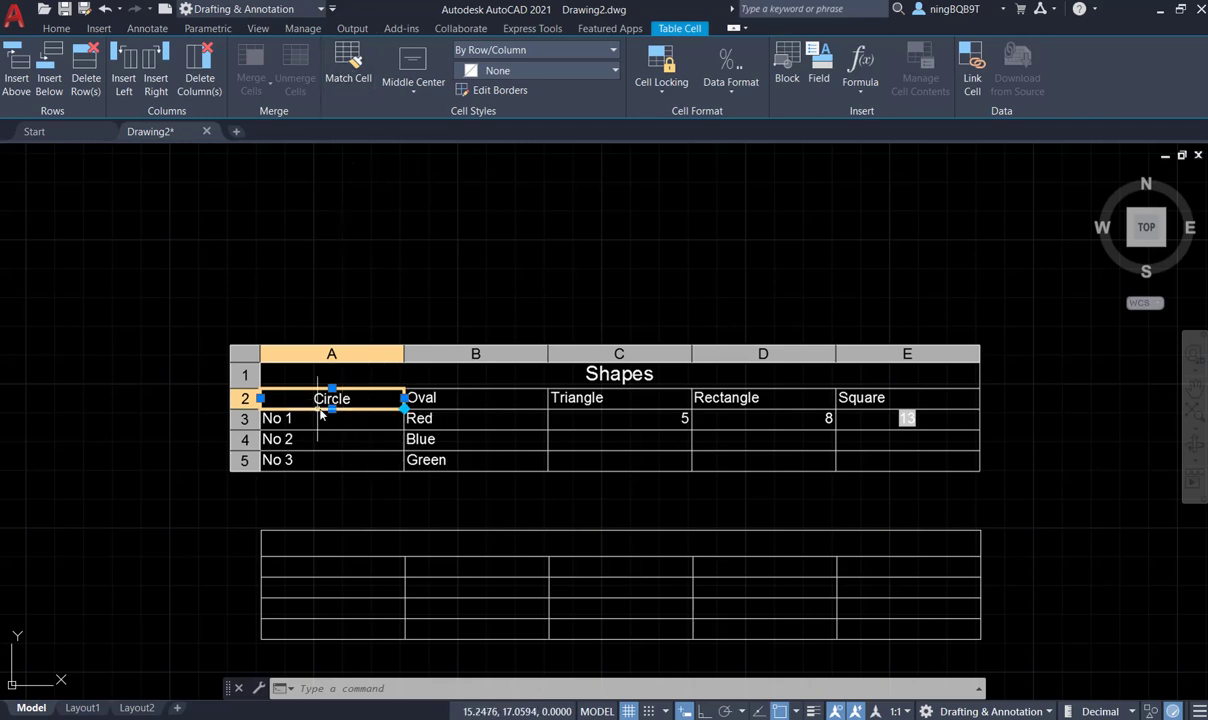
Match the No 1 cell's formatting onto the Circle, 5 and 8 cells, then check alignment.
{"action": "left_click", "coordinate": [330, 421]}
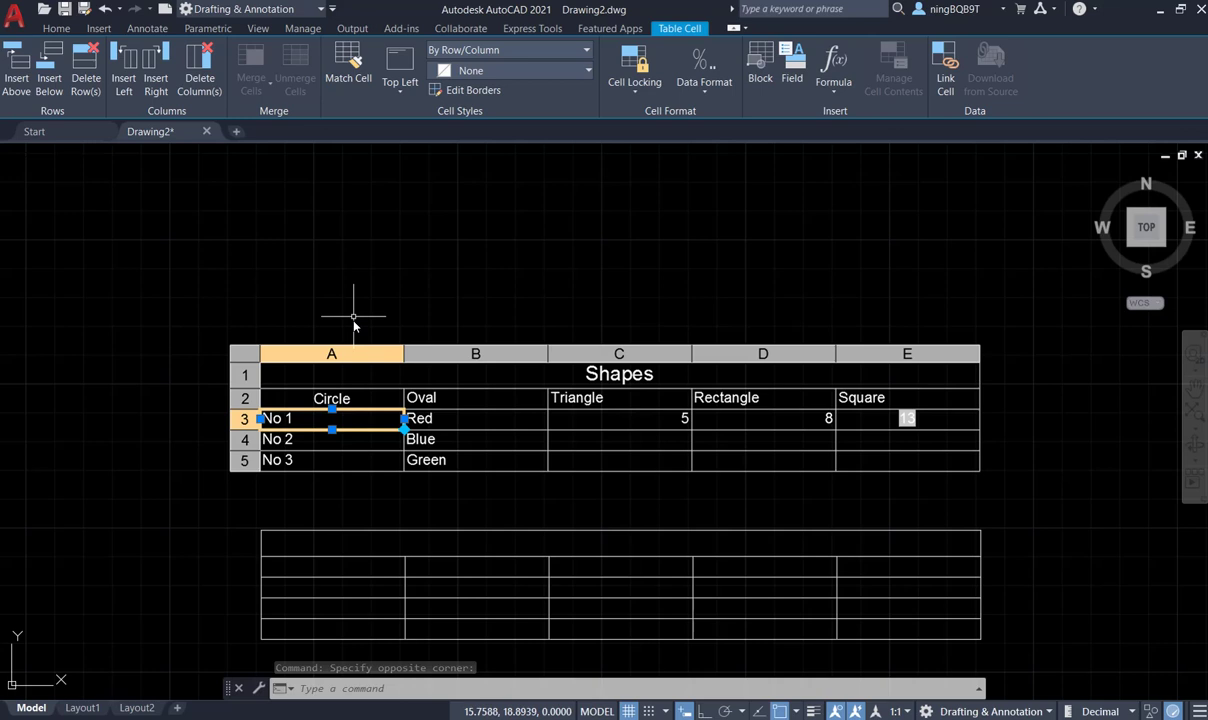
{"action": "left_click", "coordinate": [349, 67]}
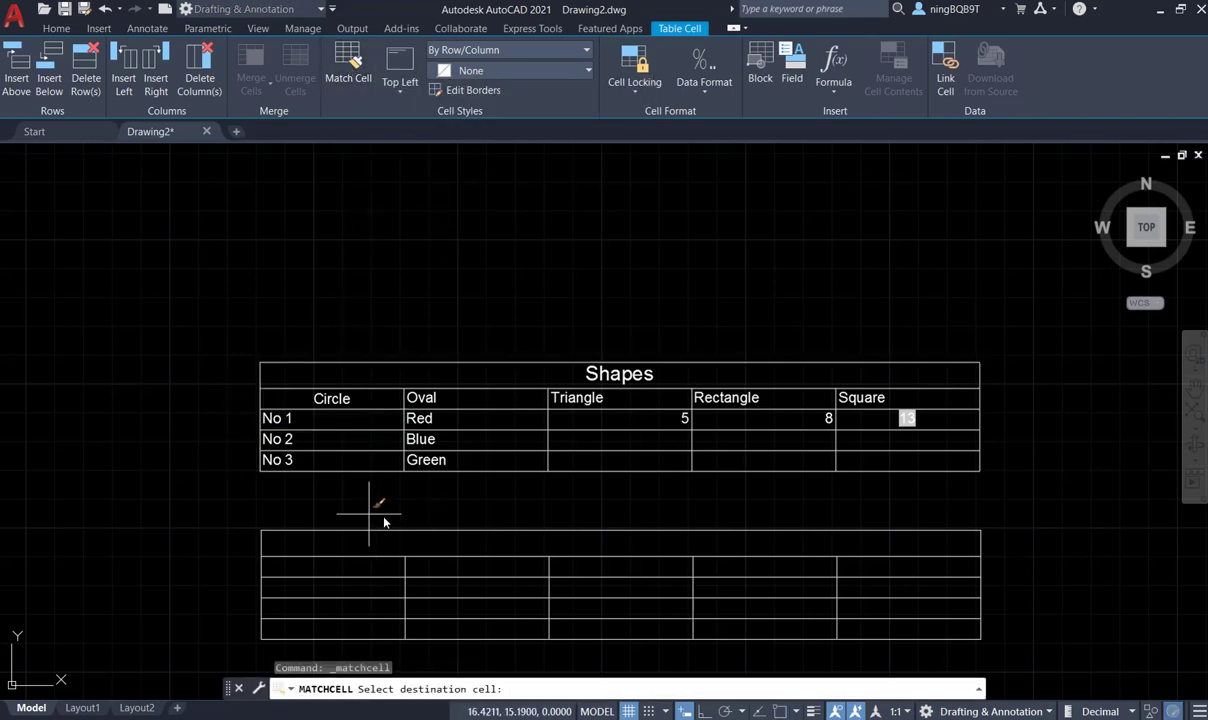
{"action": "left_click", "coordinate": [340, 402]}
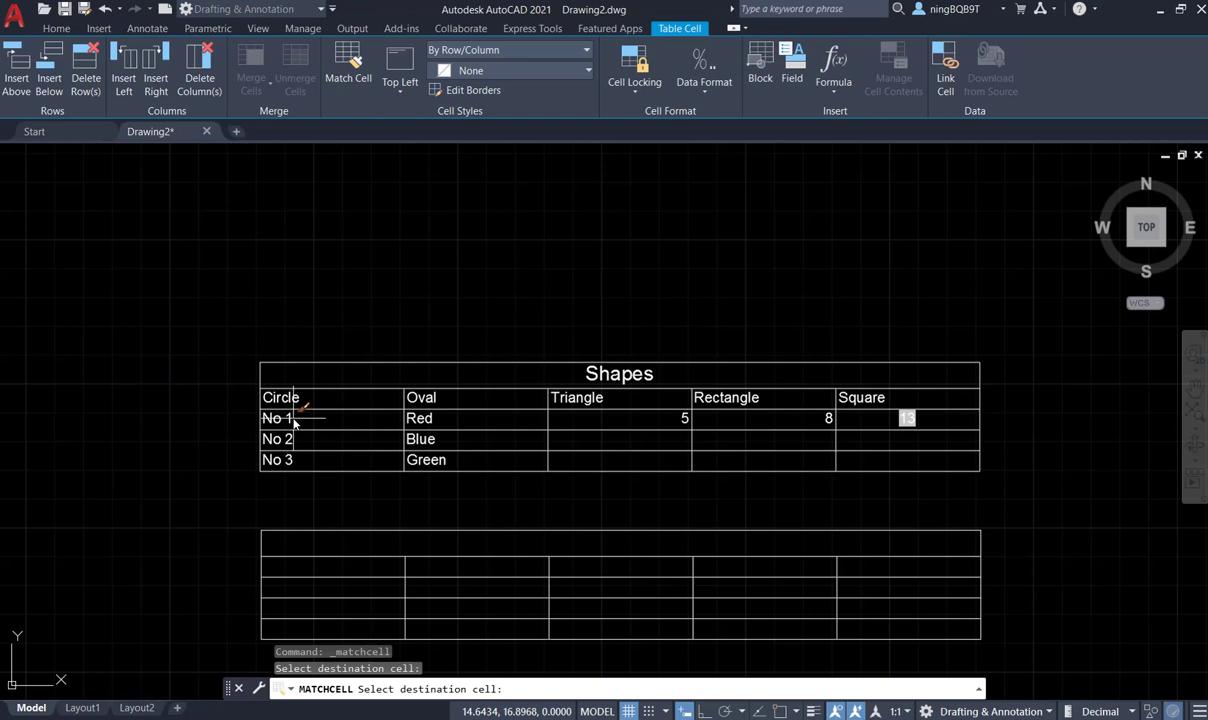
{"action": "left_click", "coordinate": [624, 423]}
{"action": "left_click", "coordinate": [746, 425]}
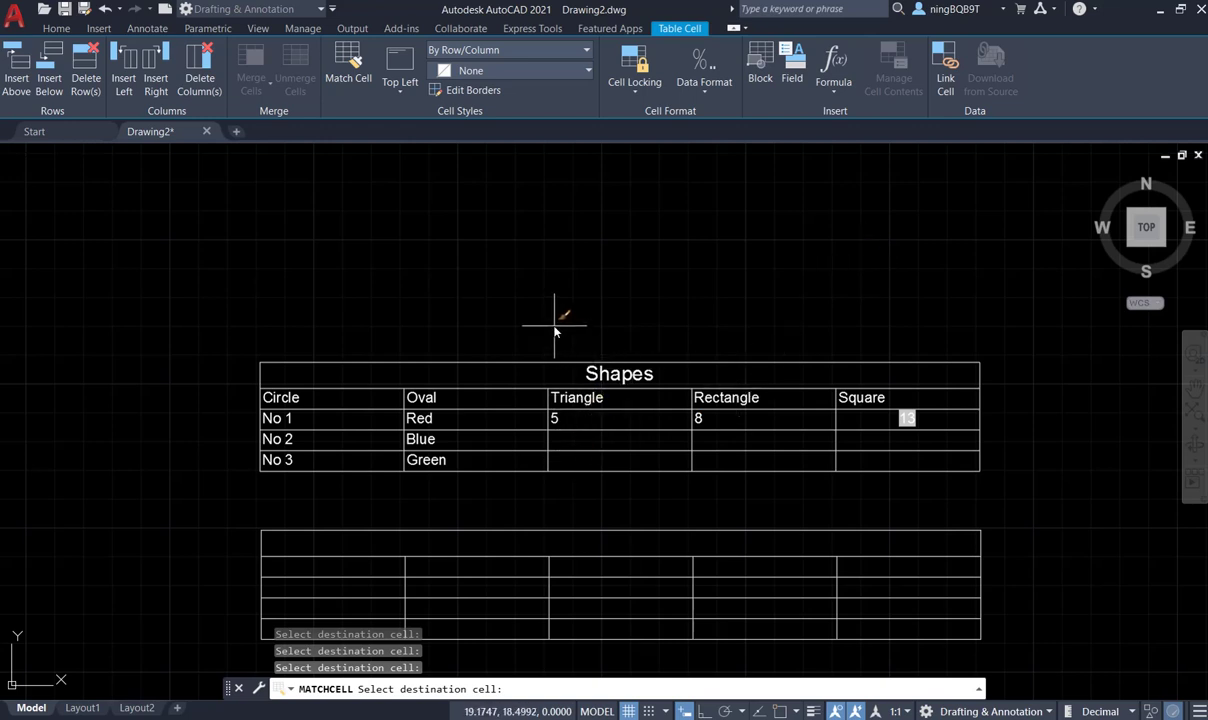
{"action": "key", "text": "Escape"}
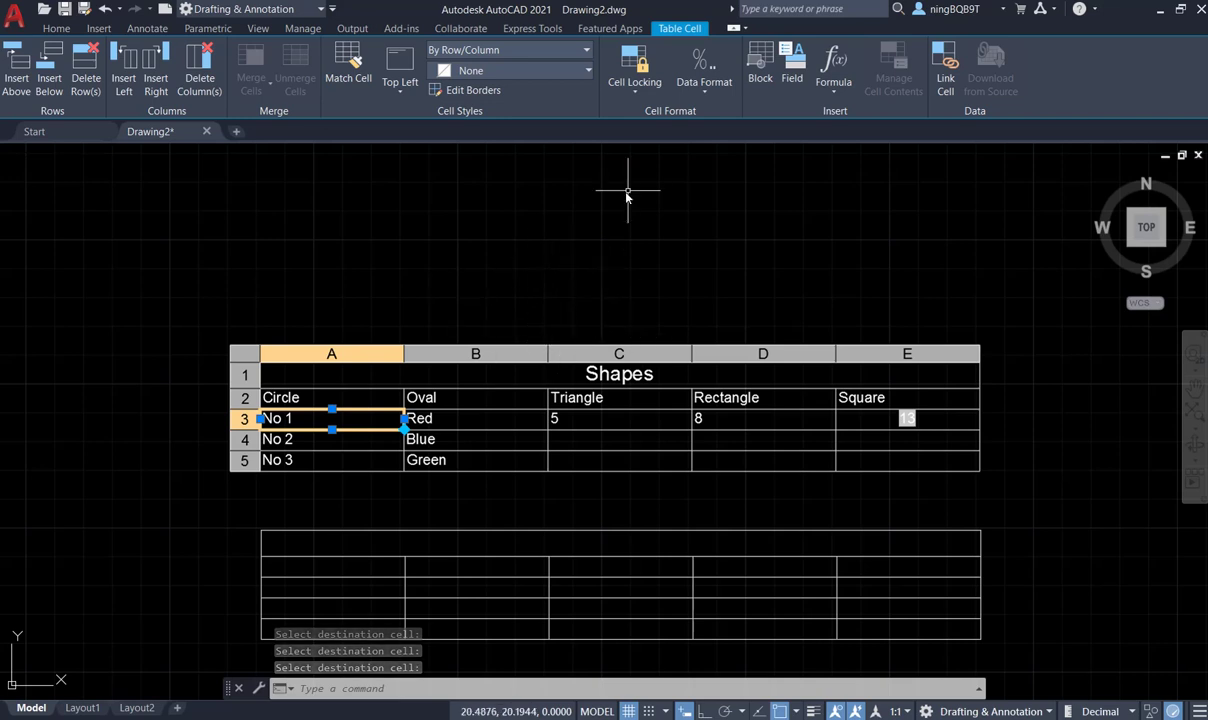
{"action": "left_click", "coordinate": [402, 92]}
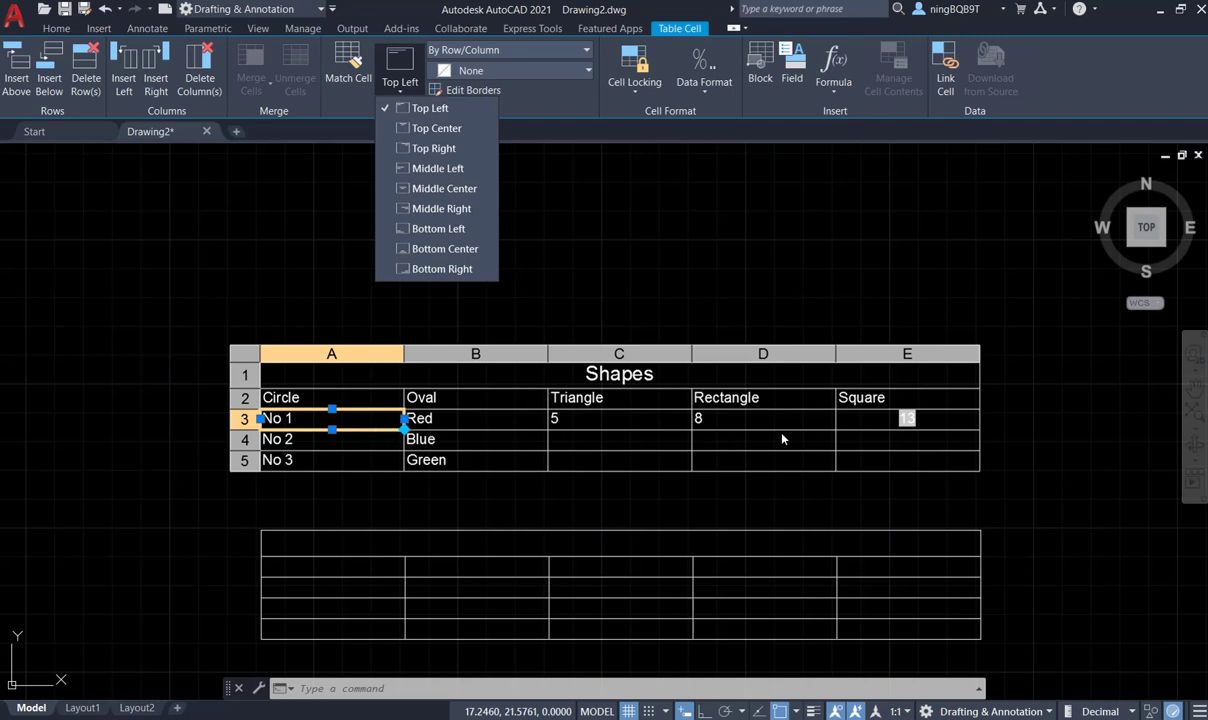
{"action": "left_click", "coordinate": [578, 205]}
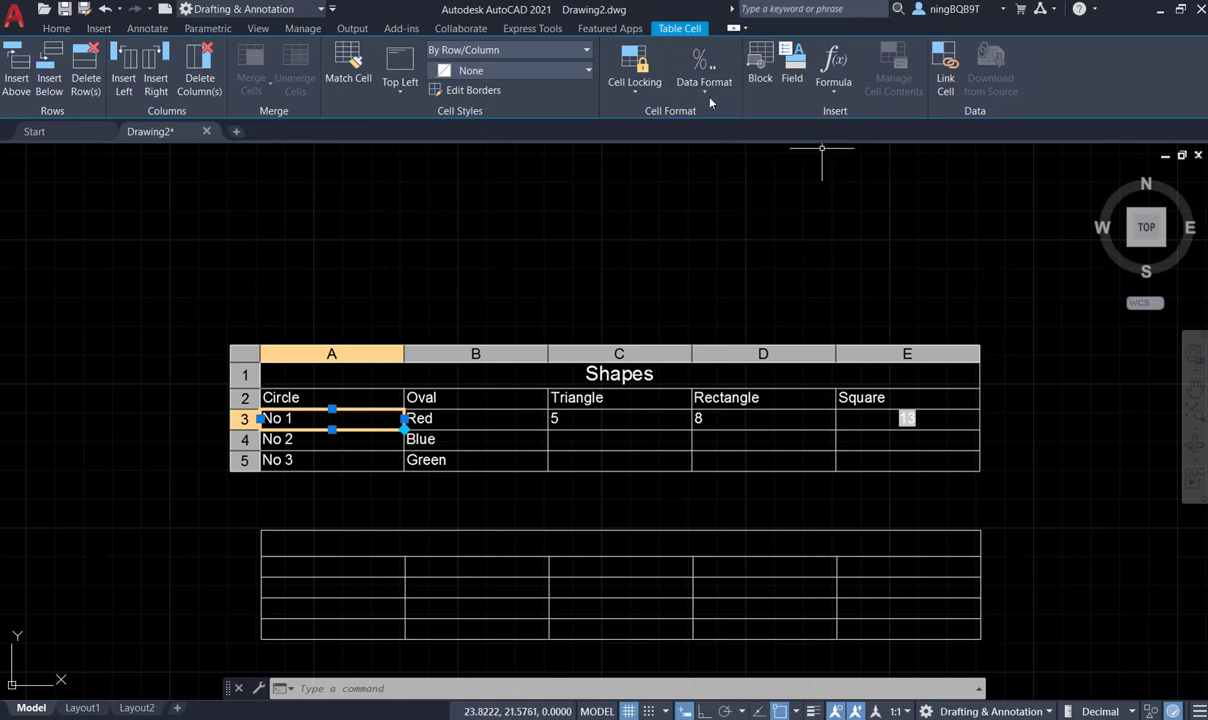
Try Currency, then Date data format on cell C3, dismissing the invalid datatype warning.
{"action": "left_click", "coordinate": [617, 420]}
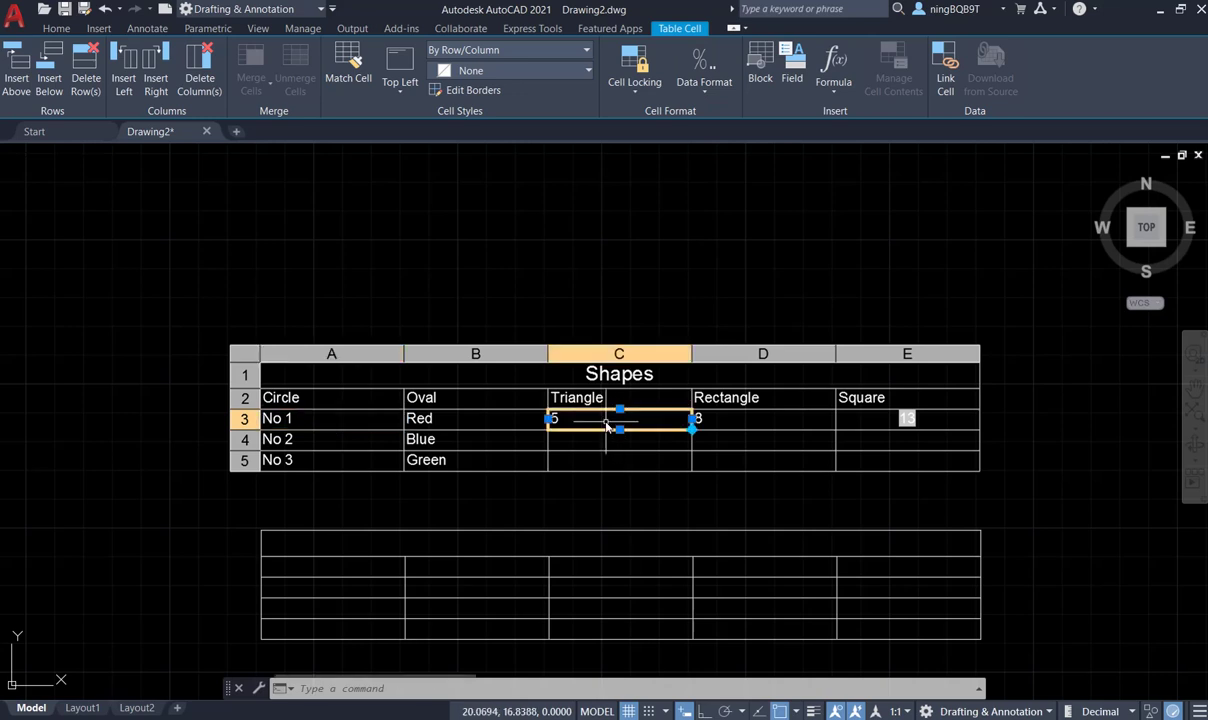
{"action": "left_click", "coordinate": [704, 82]}
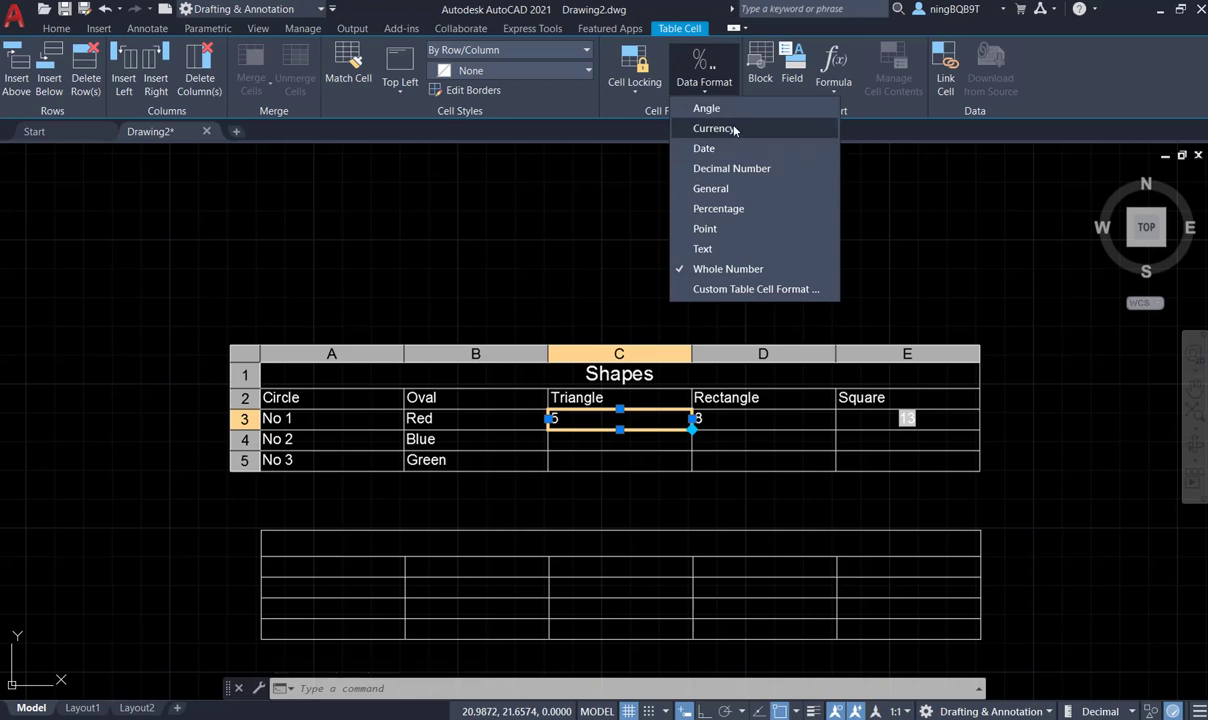
{"action": "left_click", "coordinate": [740, 128]}
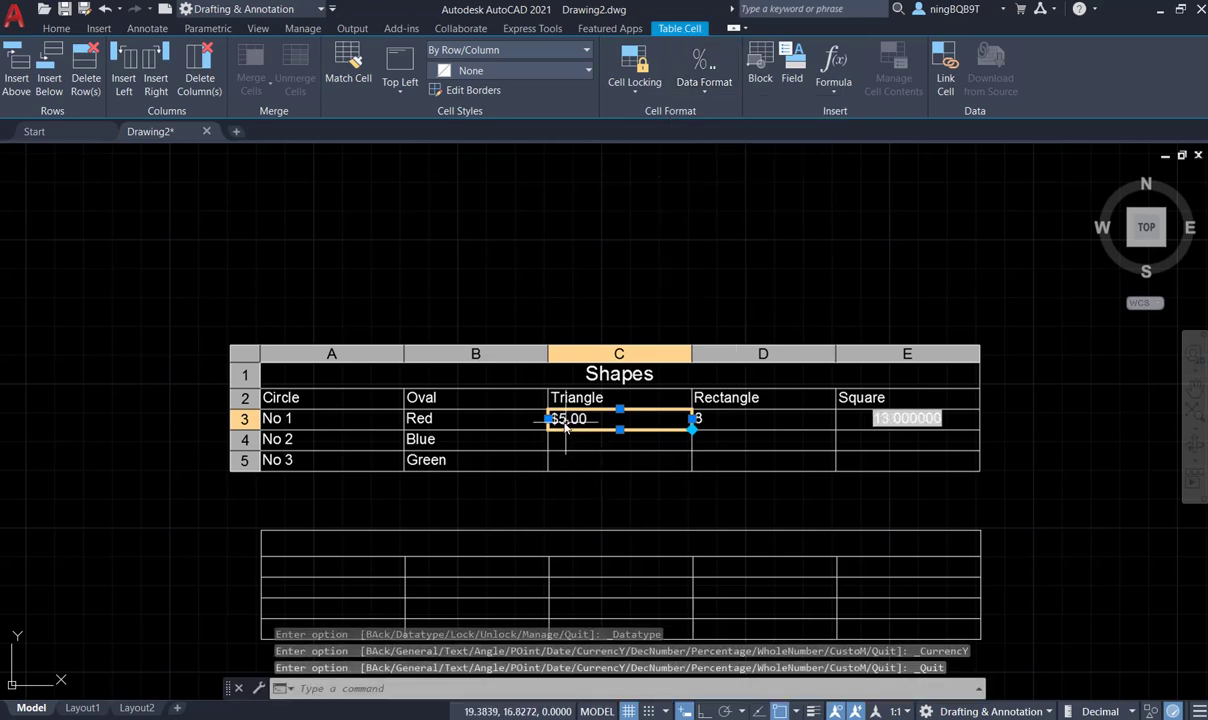
{"action": "left_click", "coordinate": [707, 98]}
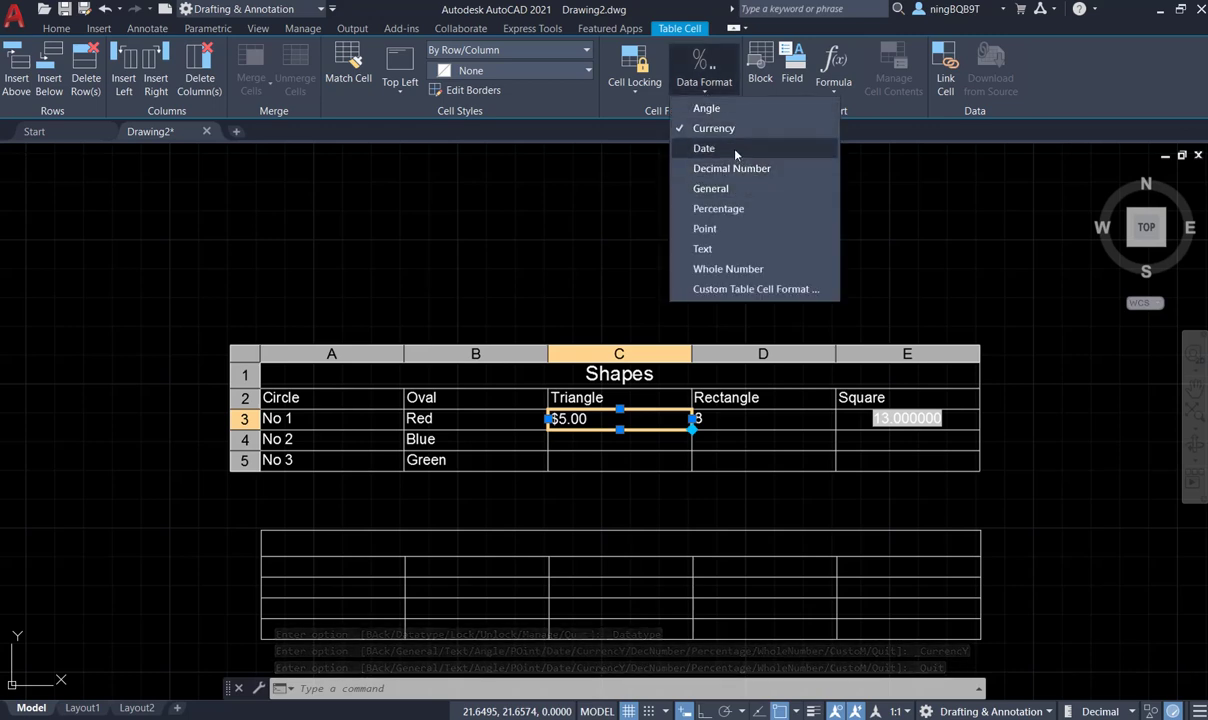
{"action": "left_click", "coordinate": [735, 150]}
{"action": "left_click", "coordinate": [673, 424]}
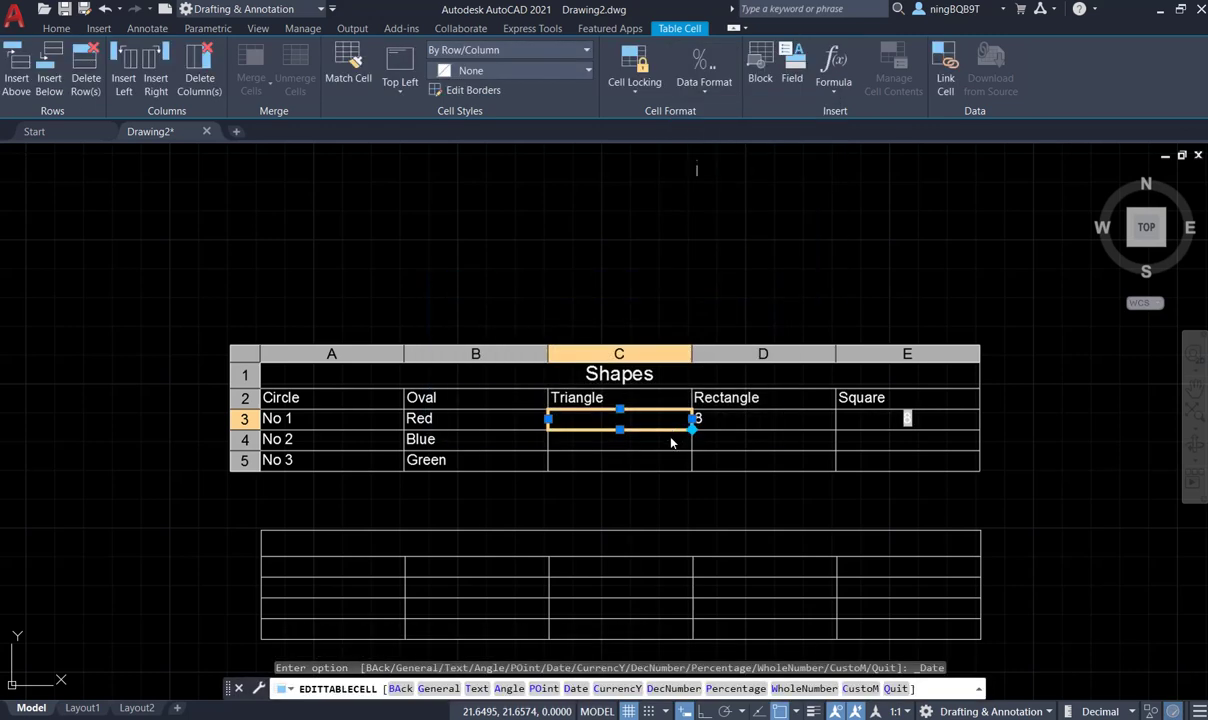
Format cell C3 as Percentage and enter 5 so it shows 5.00%.
{"action": "left_click", "coordinate": [704, 80]}
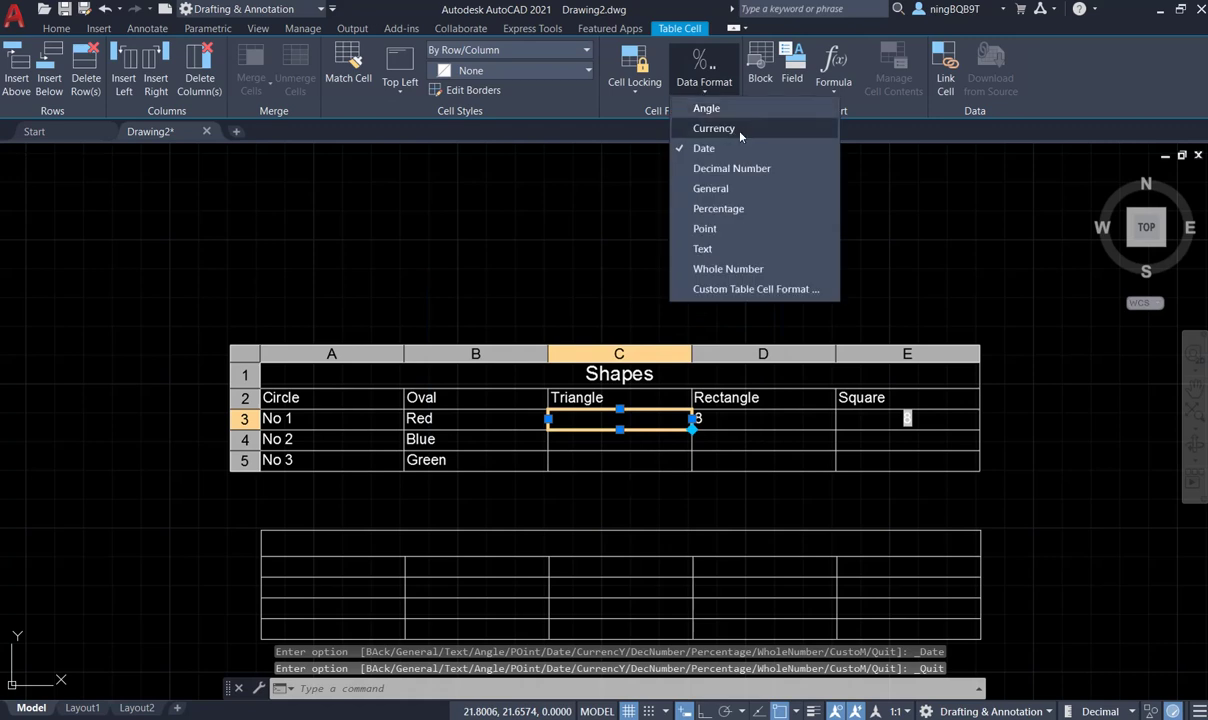
{"action": "left_click", "coordinate": [736, 211]}
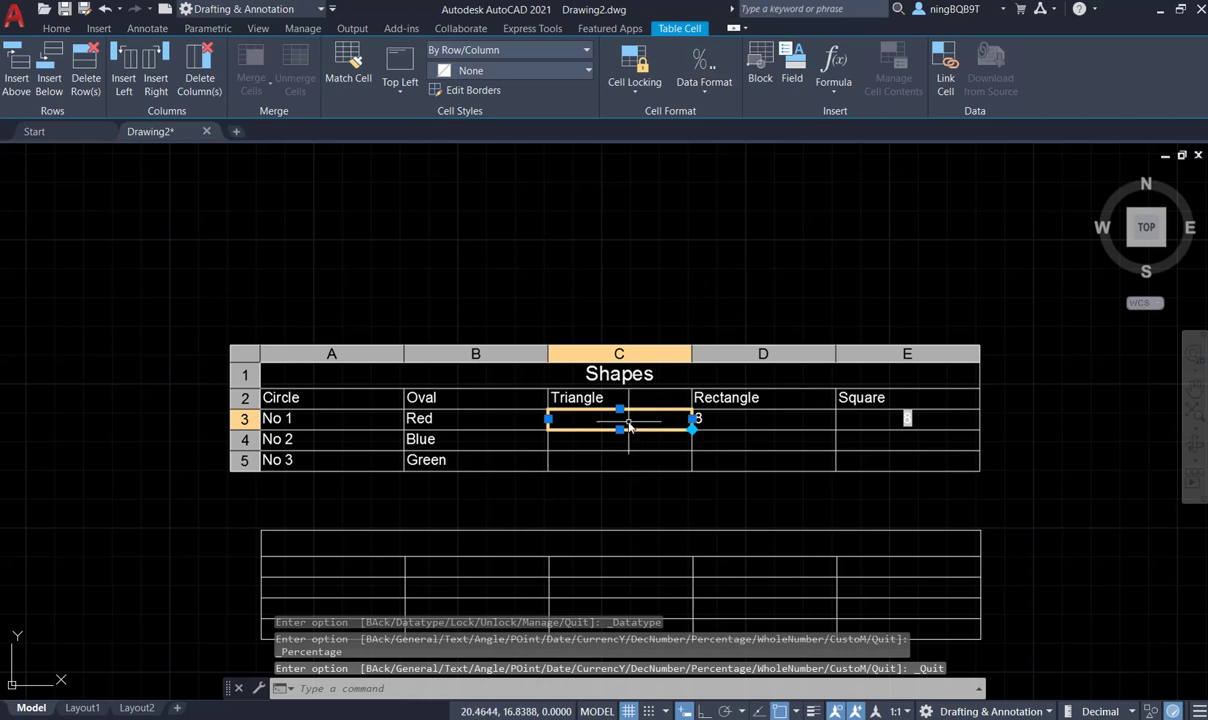
{"action": "type", "text": "5"}
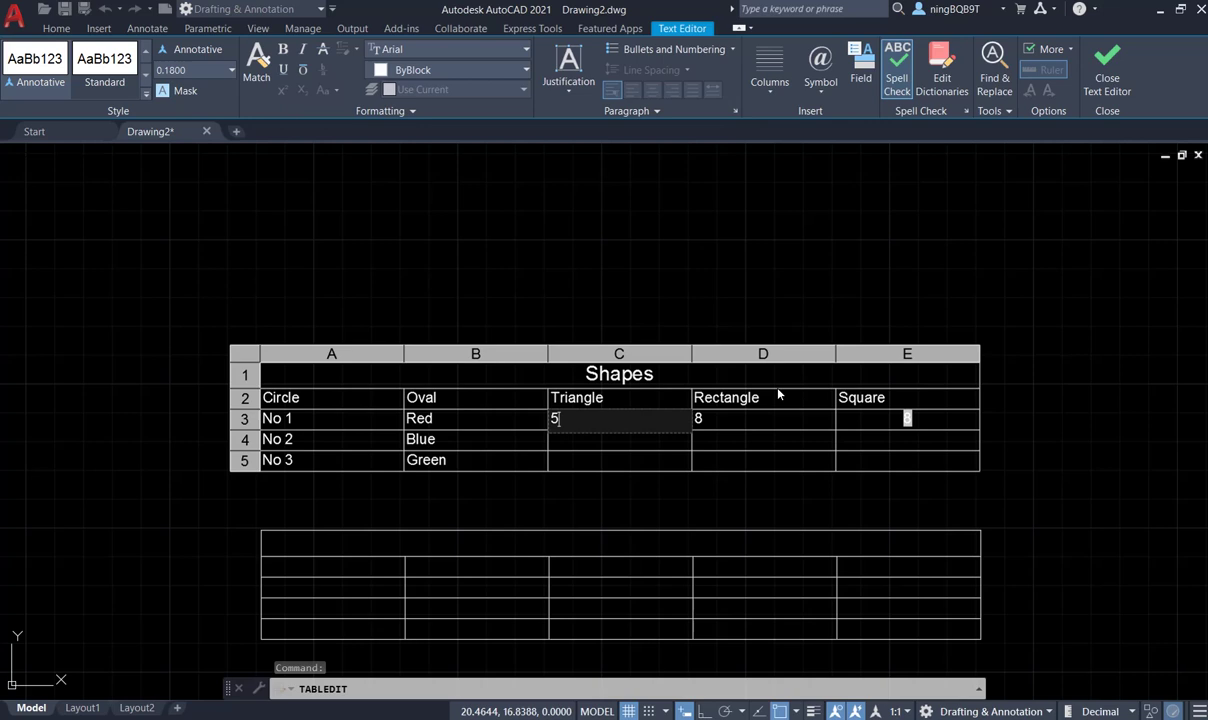
{"action": "left_click", "coordinate": [1108, 68]}
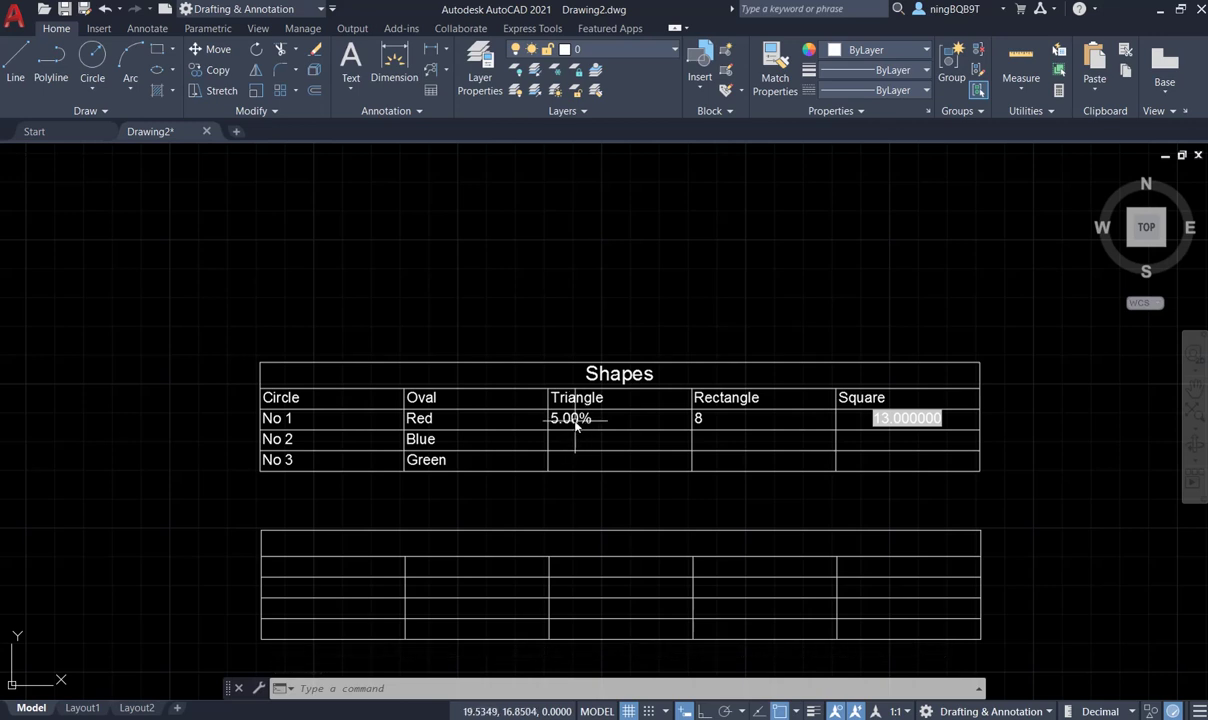
Return cell C3 to General data format and refresh it so it reads 5.
{"action": "left_click", "coordinate": [588, 420]}
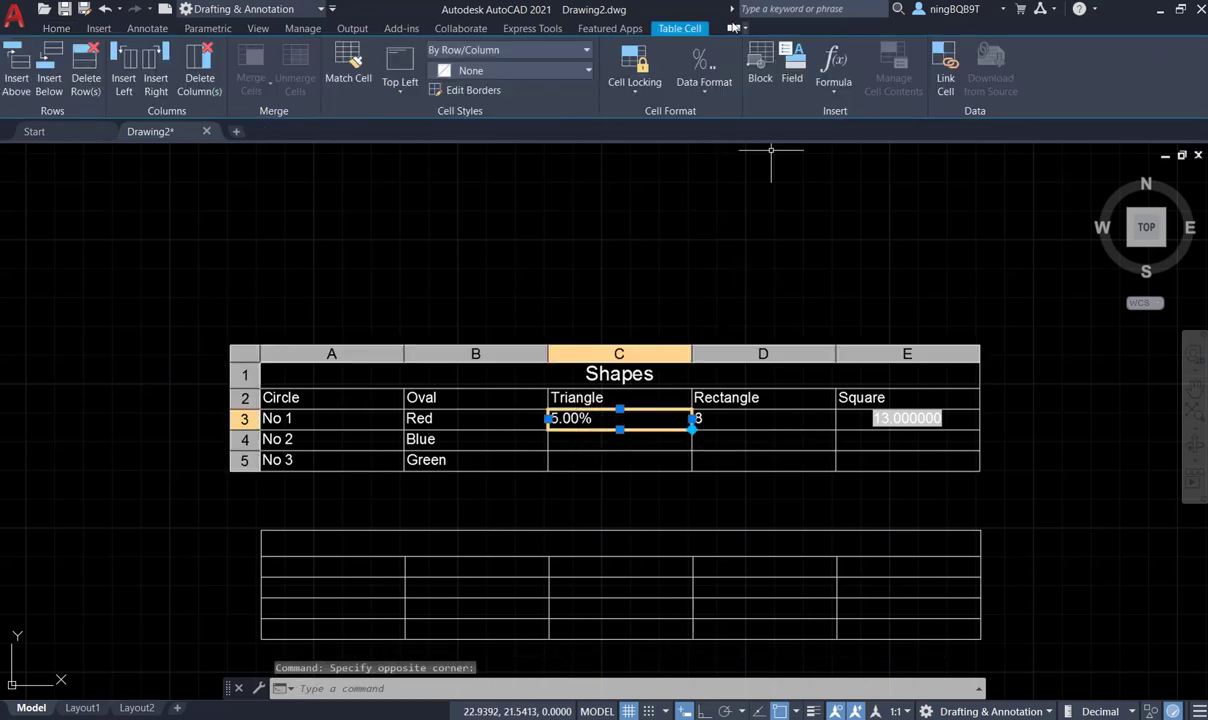
{"action": "left_click", "coordinate": [705, 90]}
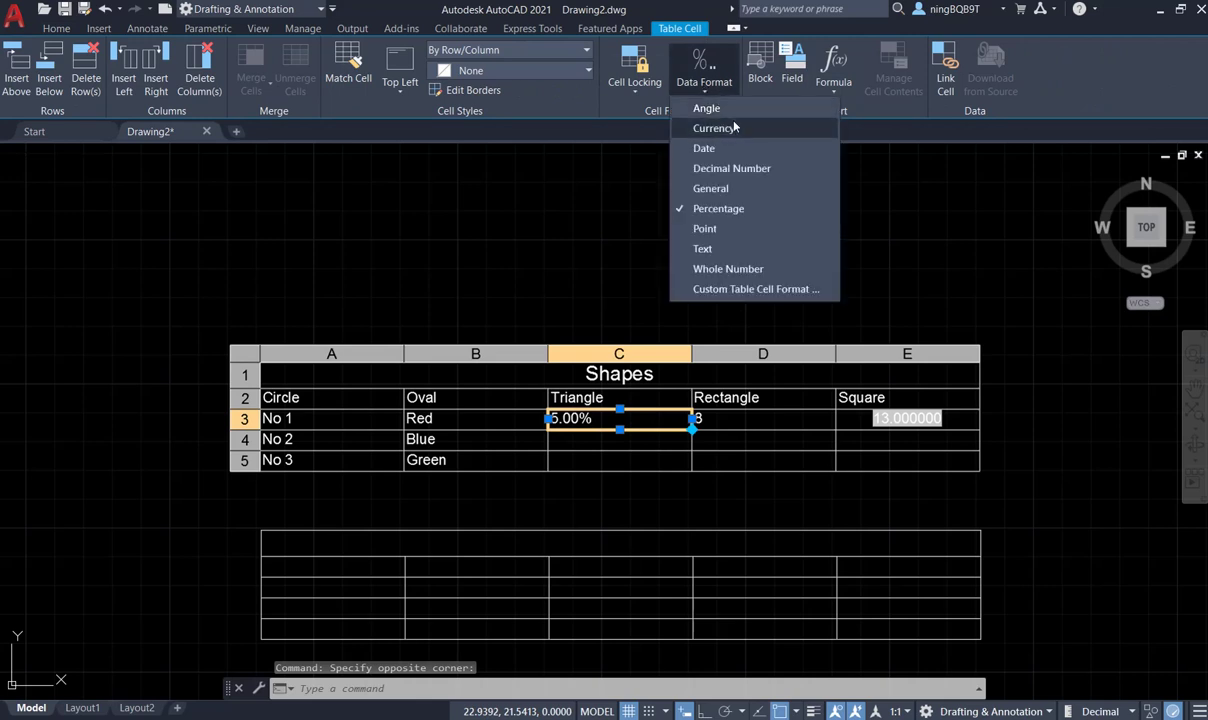
{"action": "left_click", "coordinate": [712, 187]}
{"action": "left_click", "coordinate": [630, 455]}
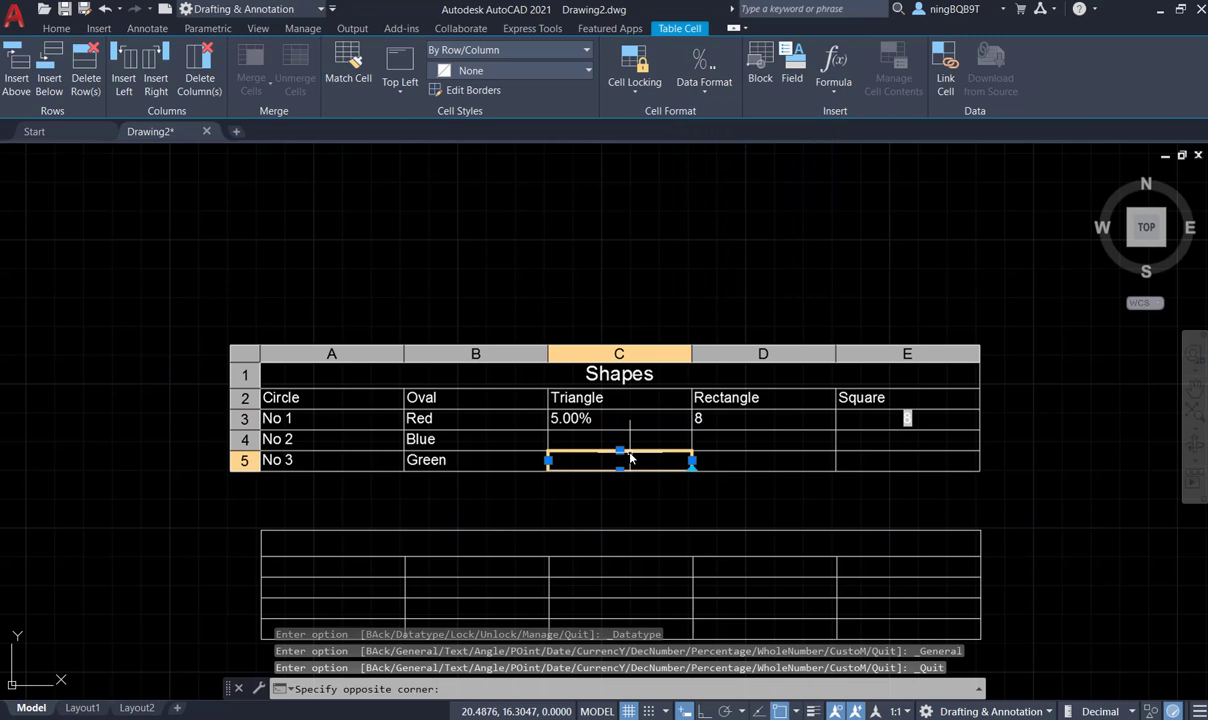
{"action": "left_click", "coordinate": [607, 420]}
{"action": "left_click", "coordinate": [704, 86]}
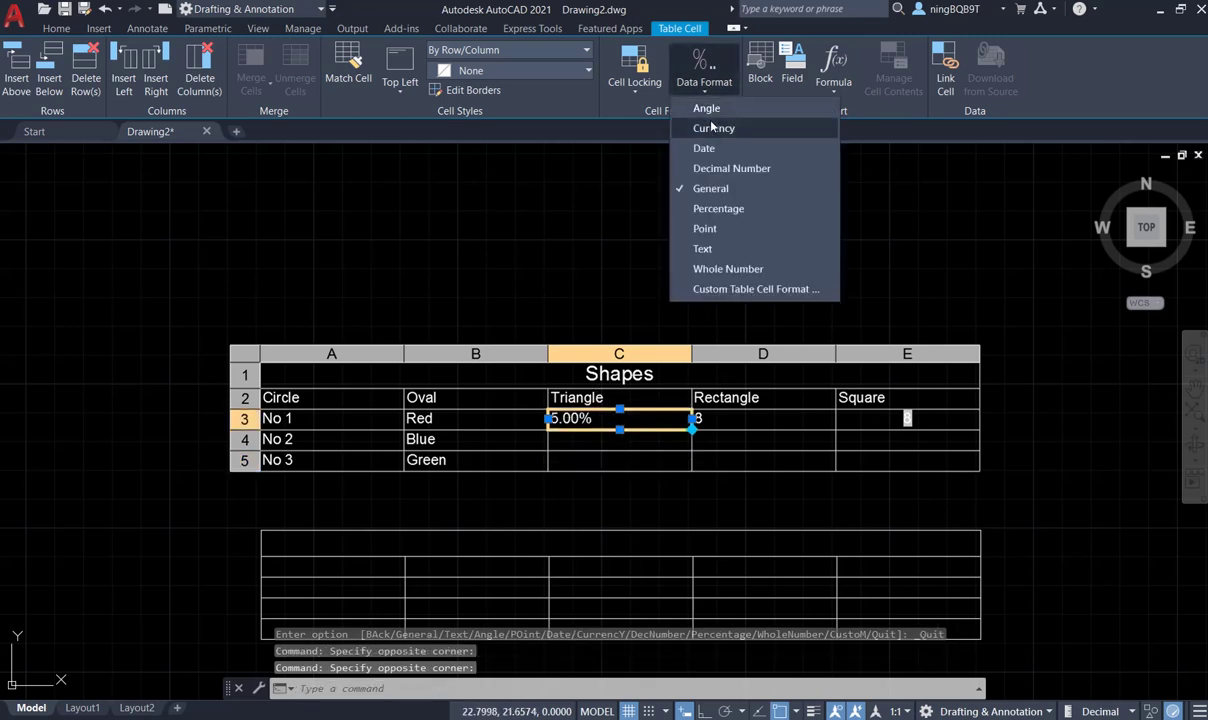
{"action": "left_click", "coordinate": [711, 188]}
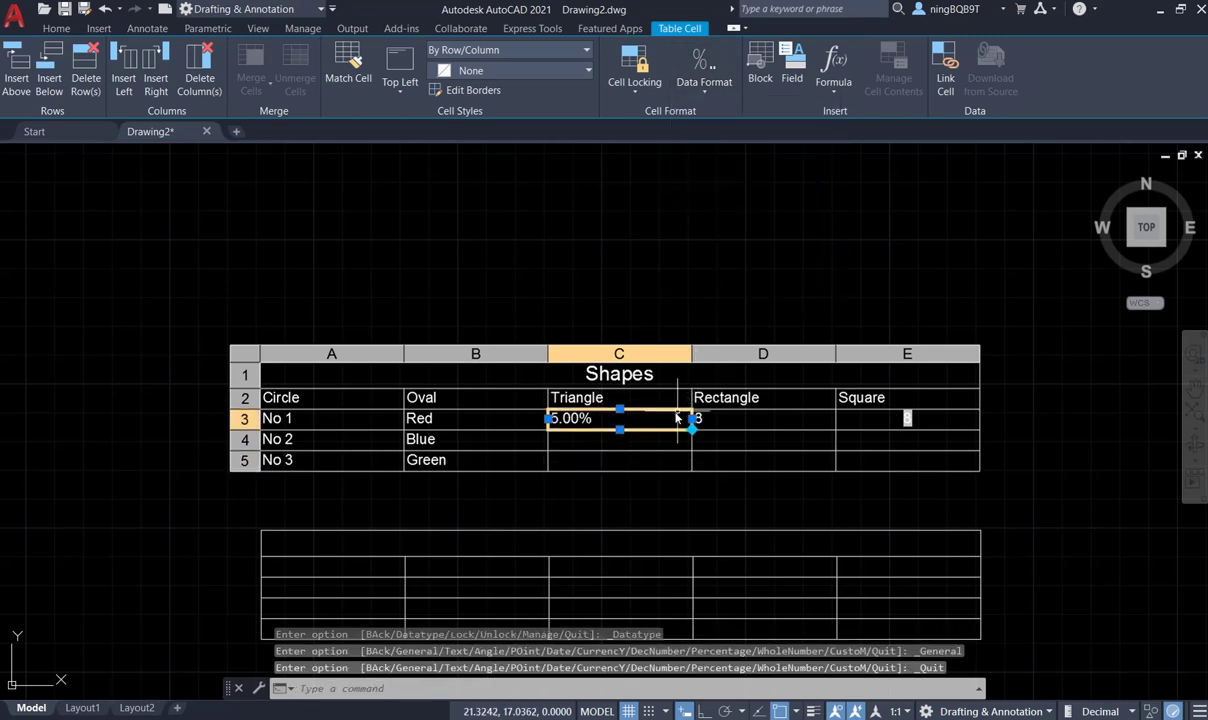
{"action": "double_click", "coordinate": [609, 415]}
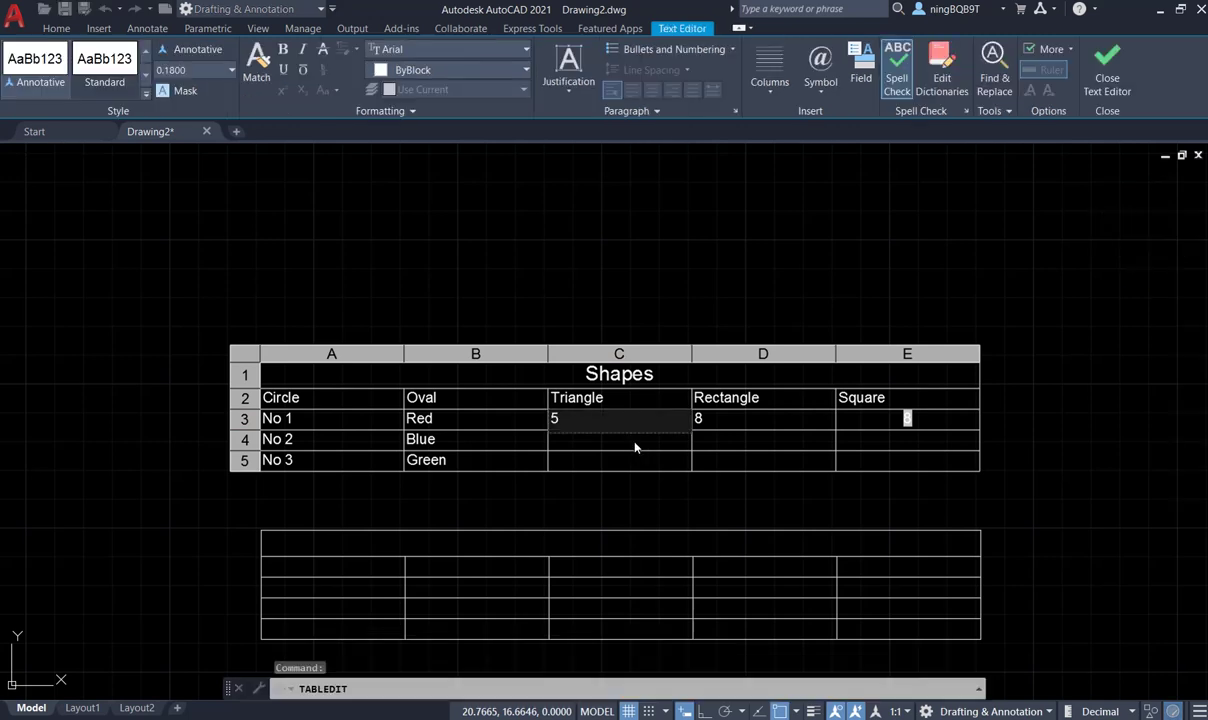
{"action": "key", "text": "Escape"}
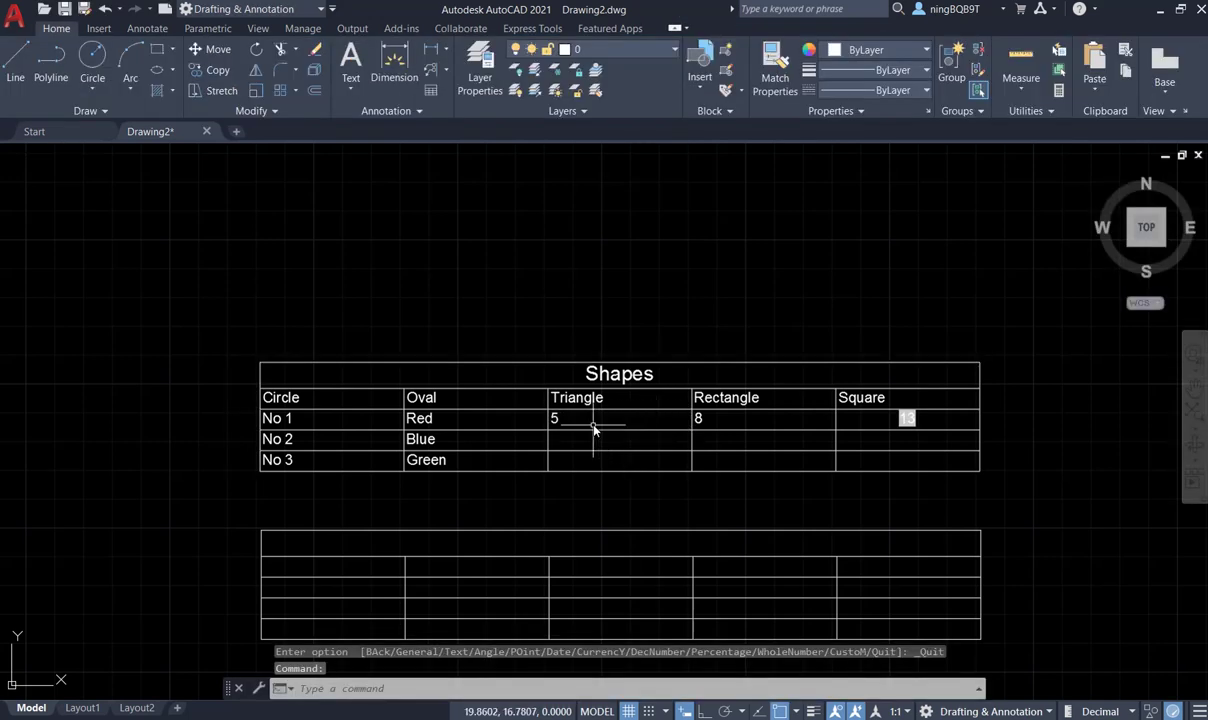
{"action": "left_click", "coordinate": [662, 425]}
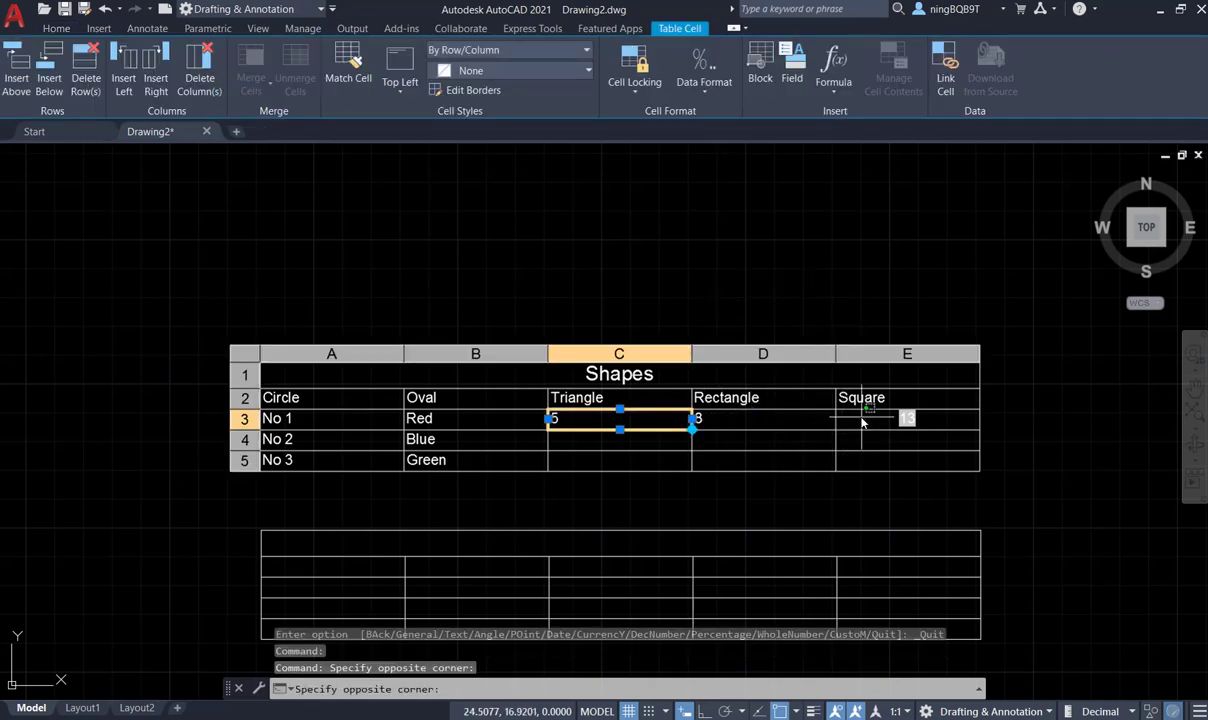
{"action": "left_click_drag", "start_coordinate": [863, 418], "coordinate": [922, 425]}
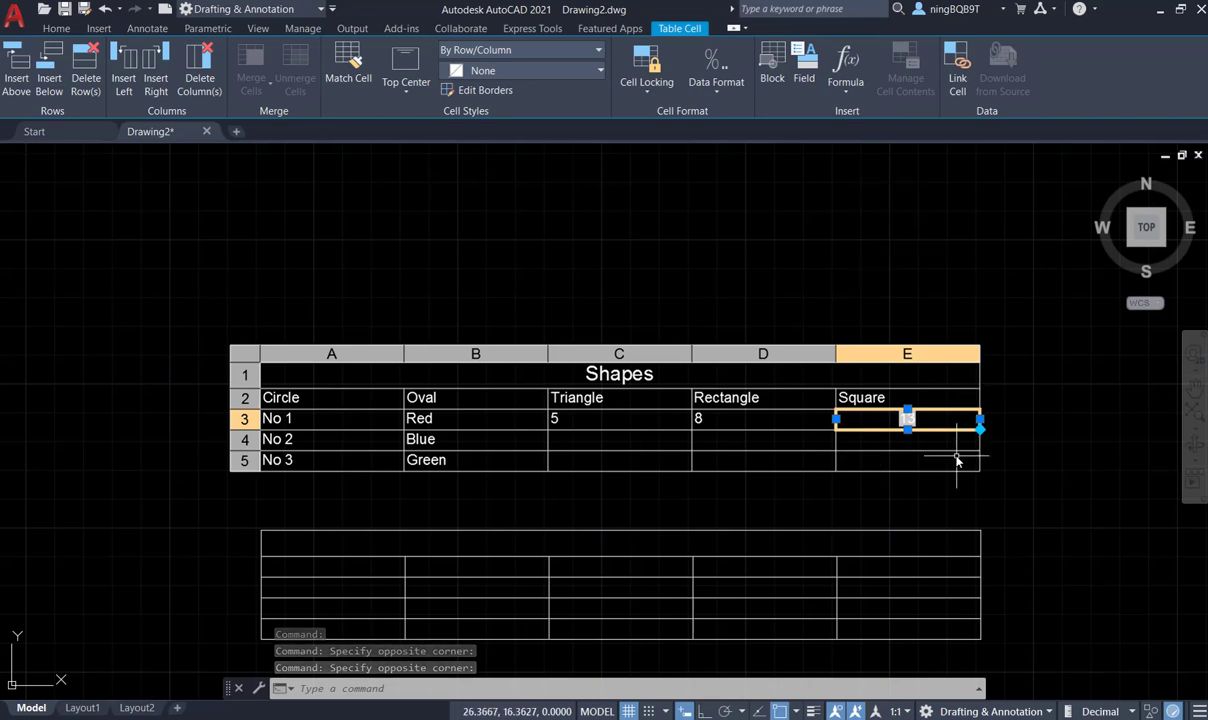
{"action": "left_click", "coordinate": [847, 86]}
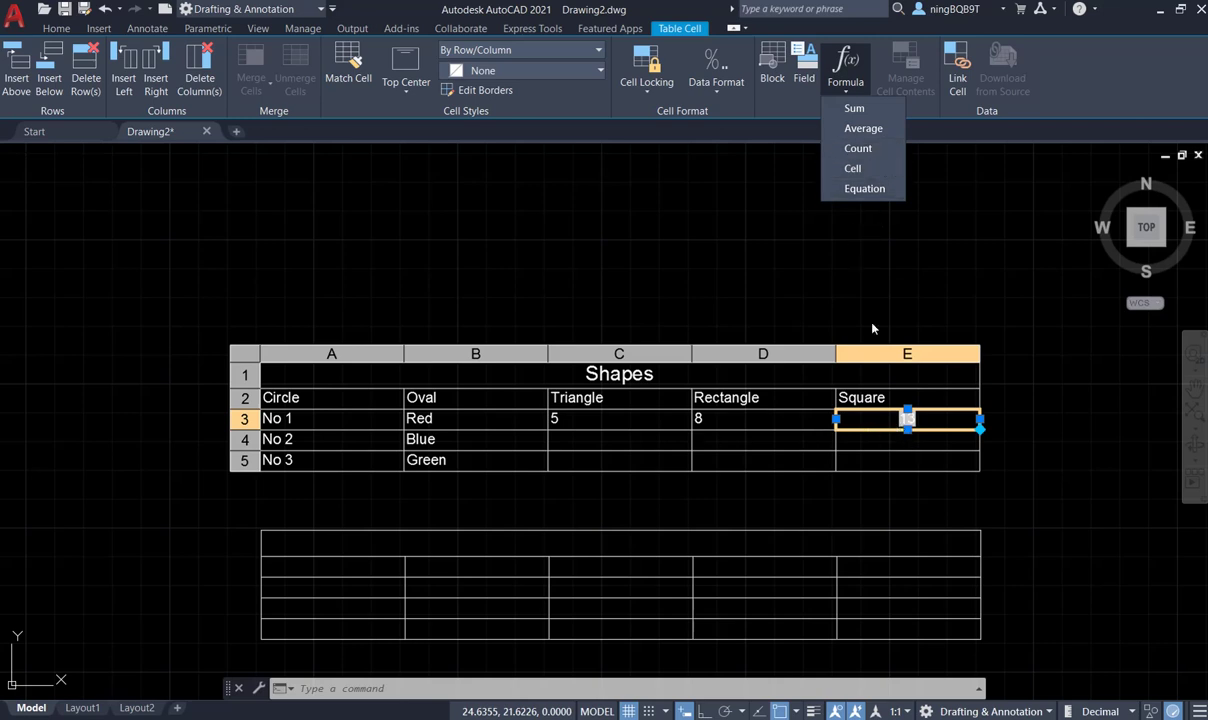
{"action": "left_click", "coordinate": [905, 452]}
{"action": "left_click", "coordinate": [907, 449]}
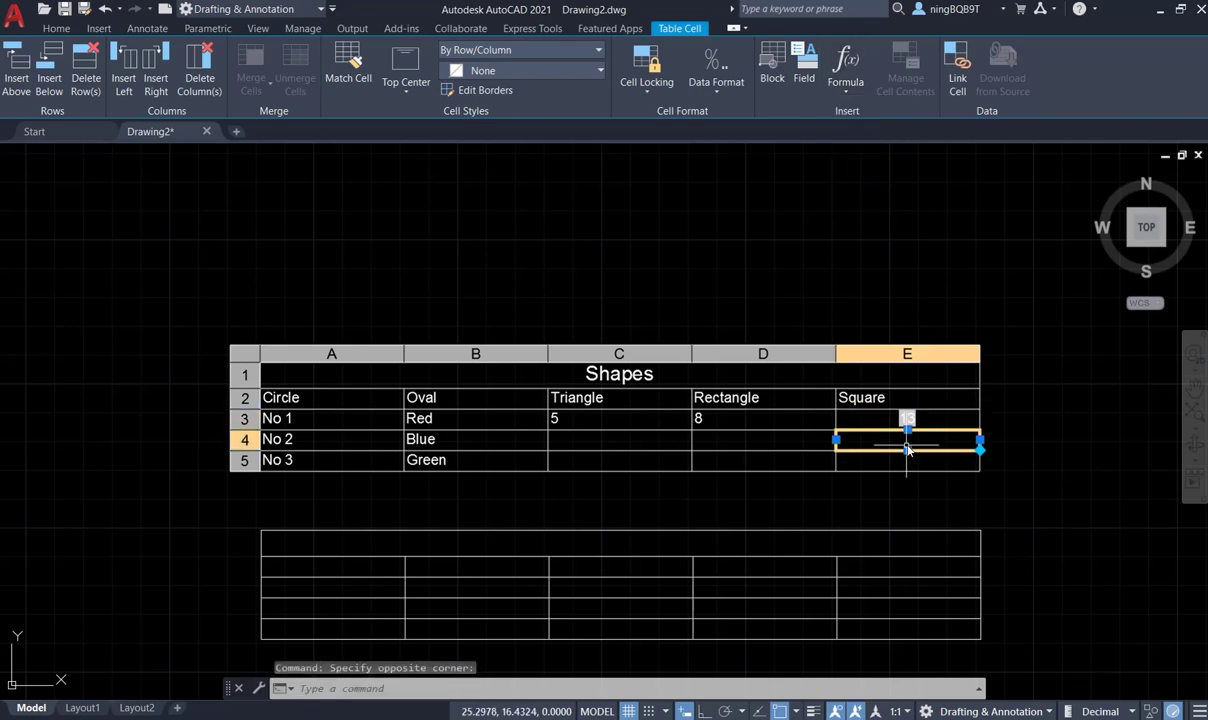
{"action": "left_click", "coordinate": [909, 423]}
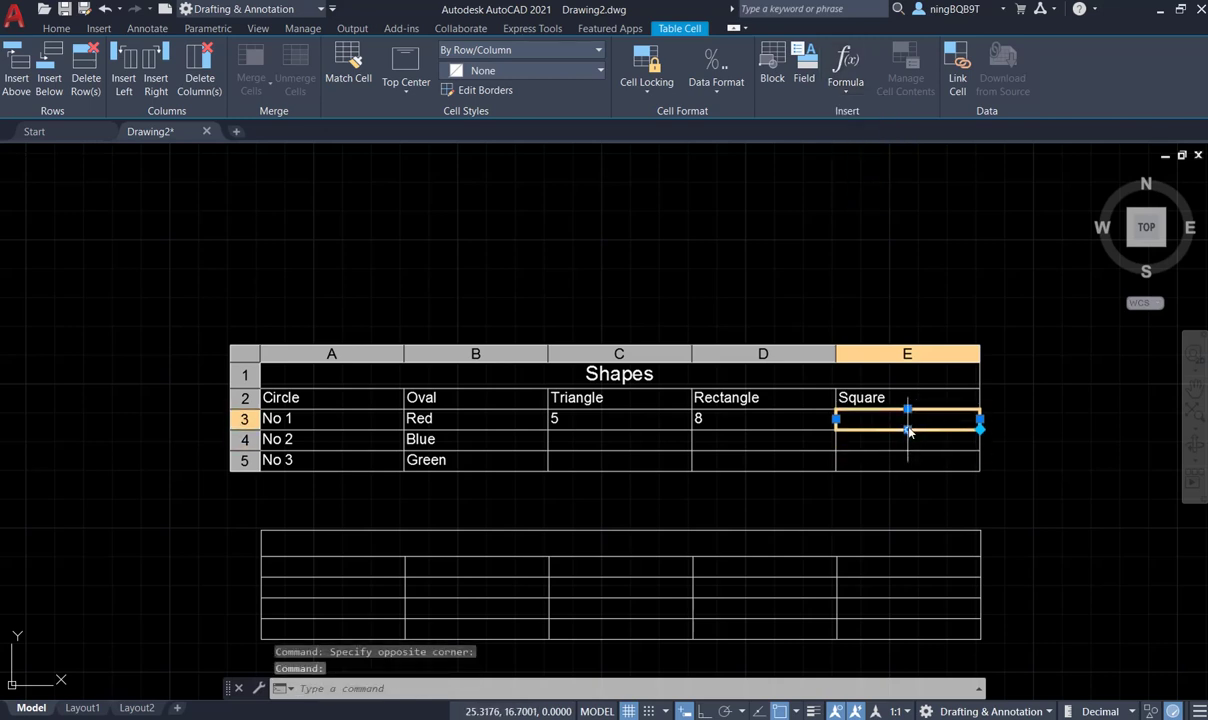
{"action": "left_click", "coordinate": [909, 440]}
{"action": "left_click", "coordinate": [907, 425]}
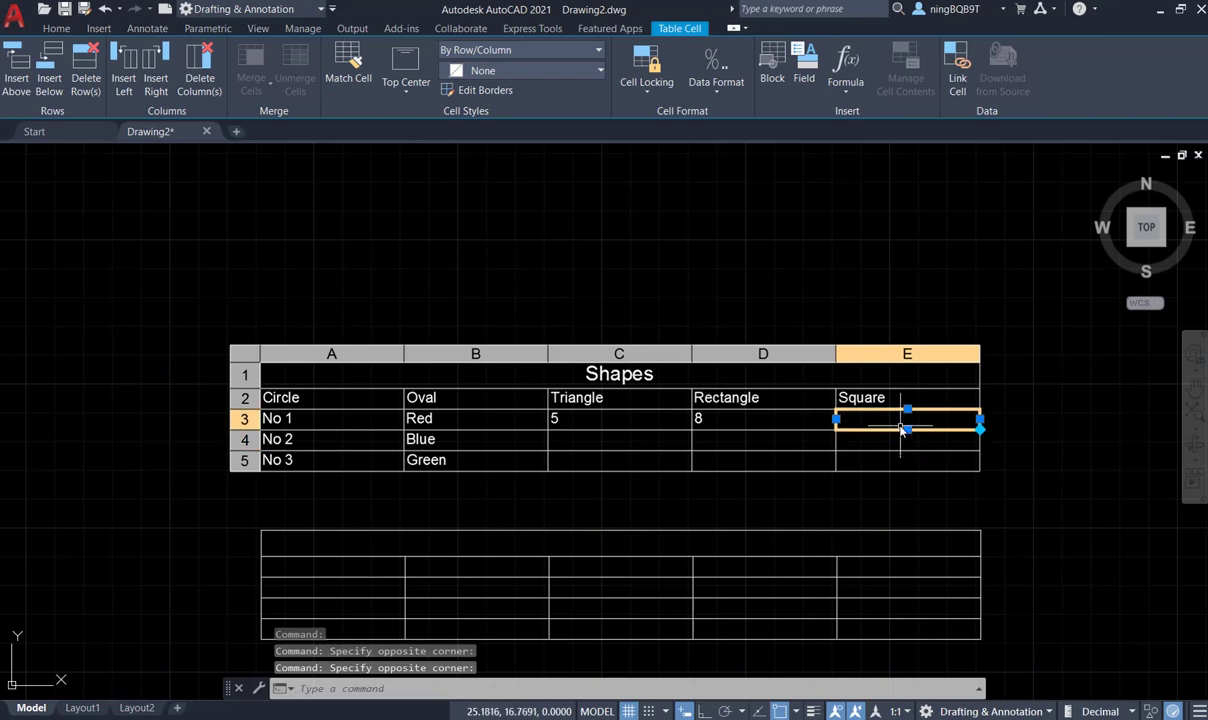
Insert a =Sum(C3:D3) formula into cell E3 so it displays 13.
{"action": "left_click", "coordinate": [846, 95]}
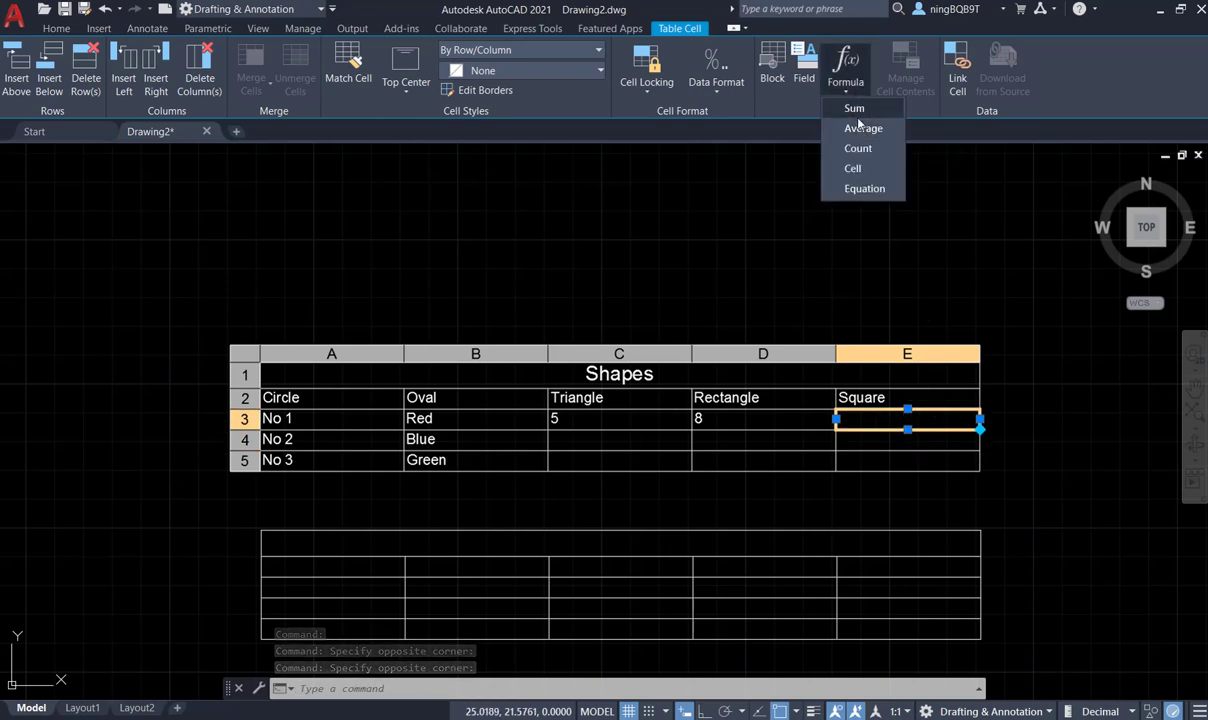
{"action": "left_click", "coordinate": [852, 107]}
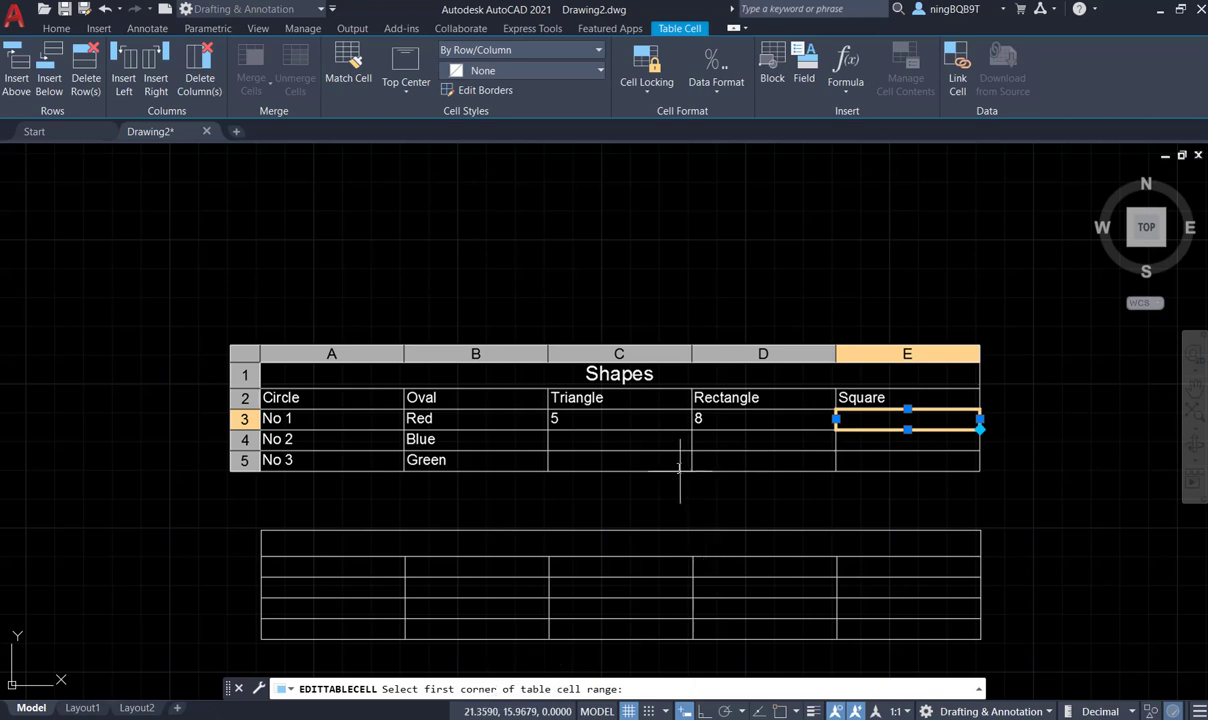
{"action": "left_click", "coordinate": [645, 421]}
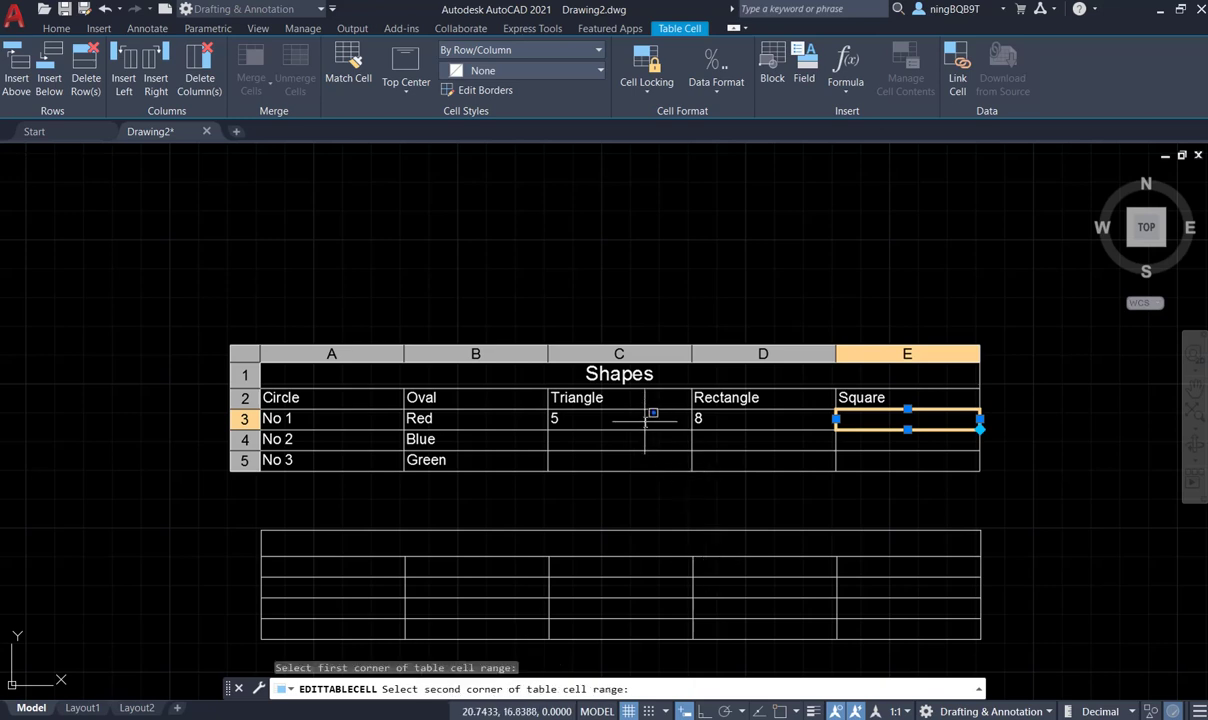
{"action": "left_click", "coordinate": [751, 424]}
{"action": "left_click", "coordinate": [750, 424]}
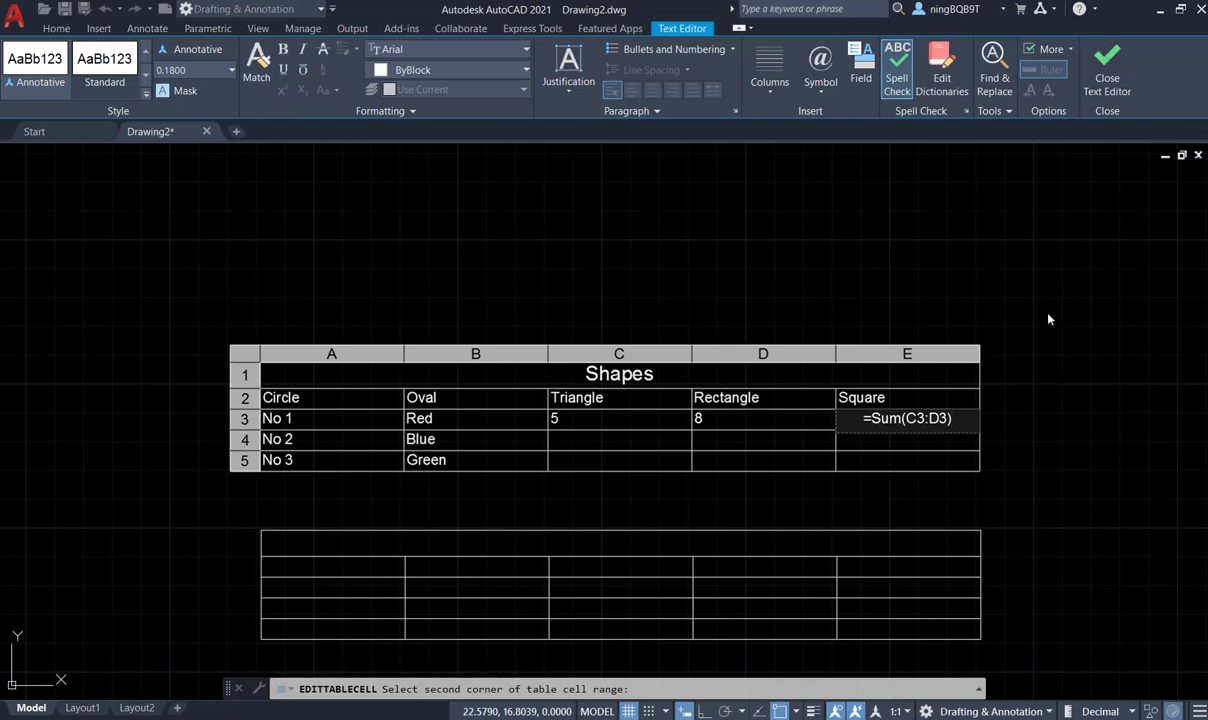
{"action": "left_click", "coordinate": [989, 309]}
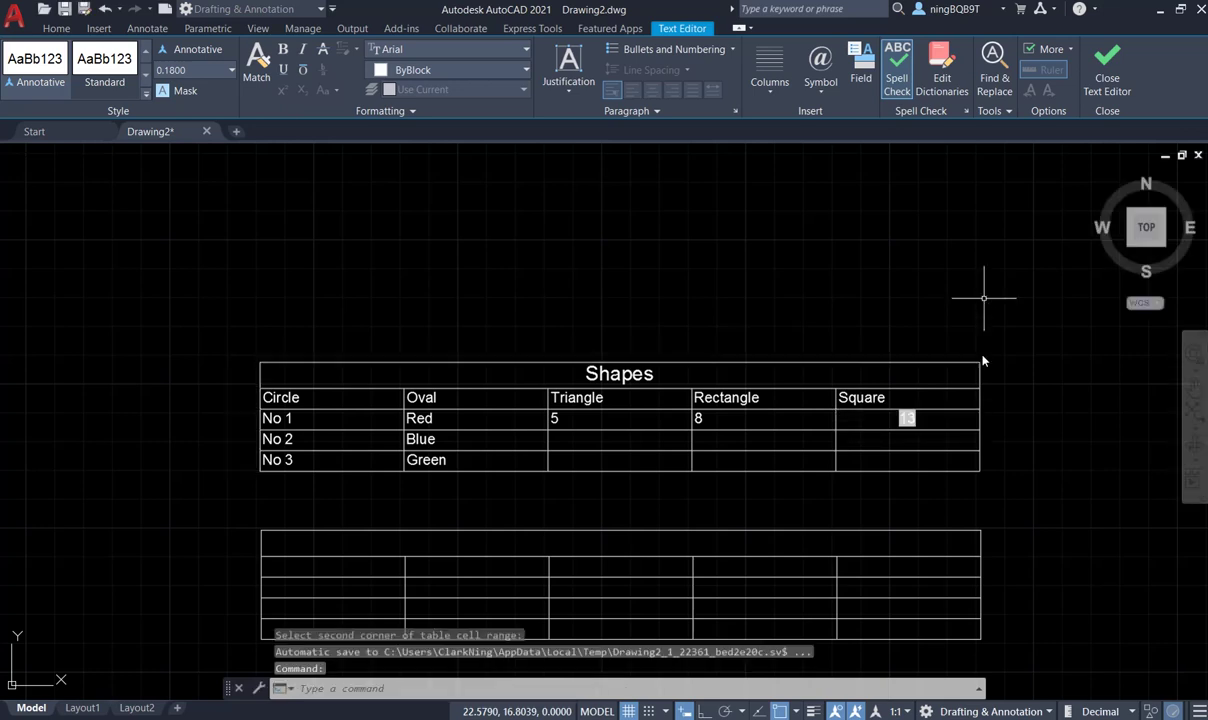
{"action": "left_click", "coordinate": [906, 418]}
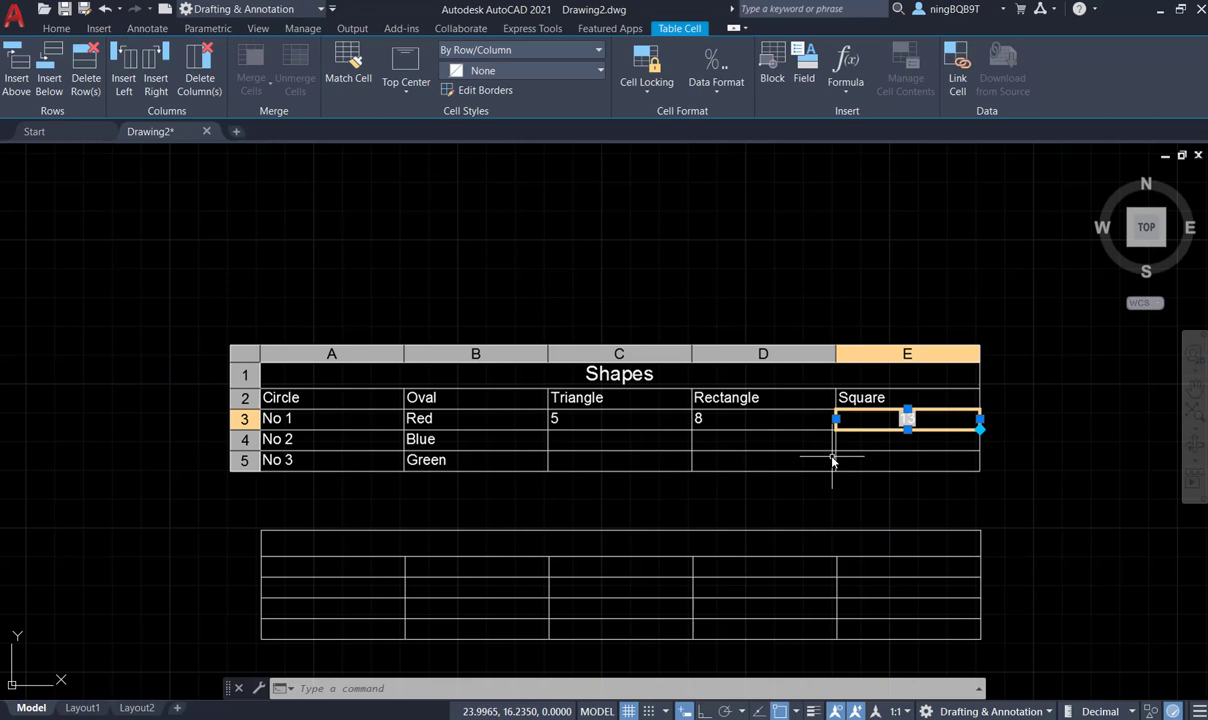
{"action": "left_click", "coordinate": [1038, 480]}
{"action": "left_click", "coordinate": [968, 483]}
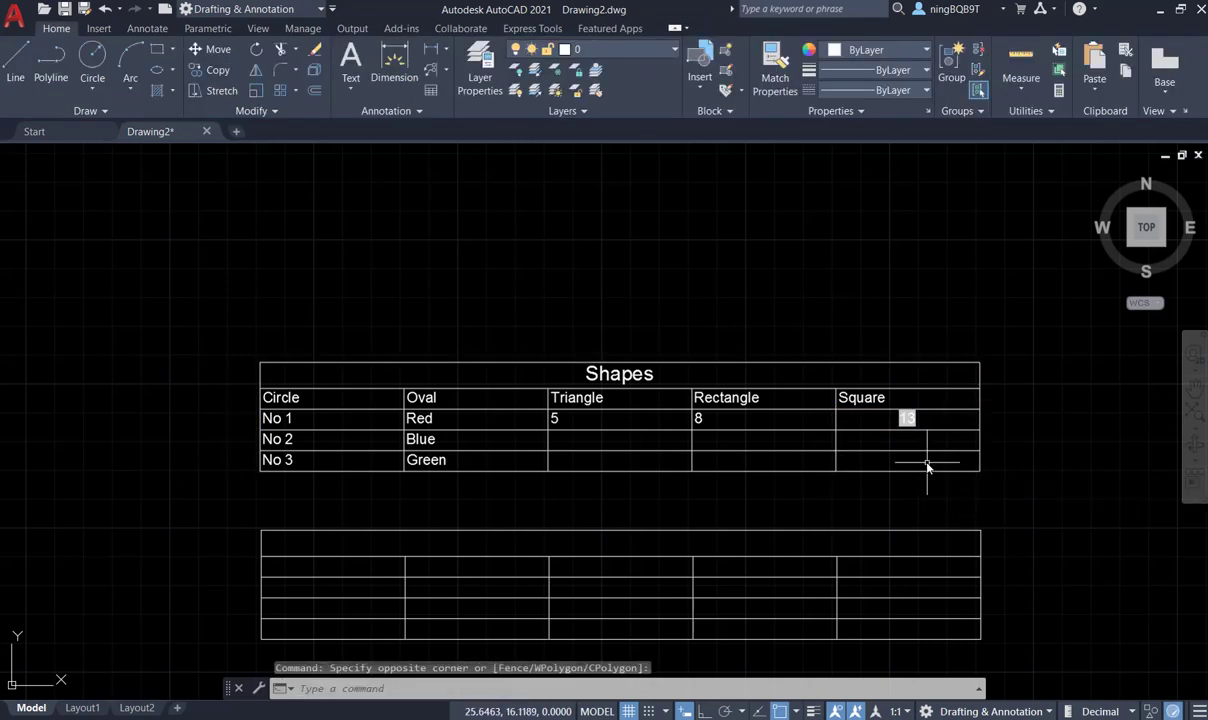
{"action": "left_click", "coordinate": [927, 466]}
{"action": "left_click", "coordinate": [932, 440]}
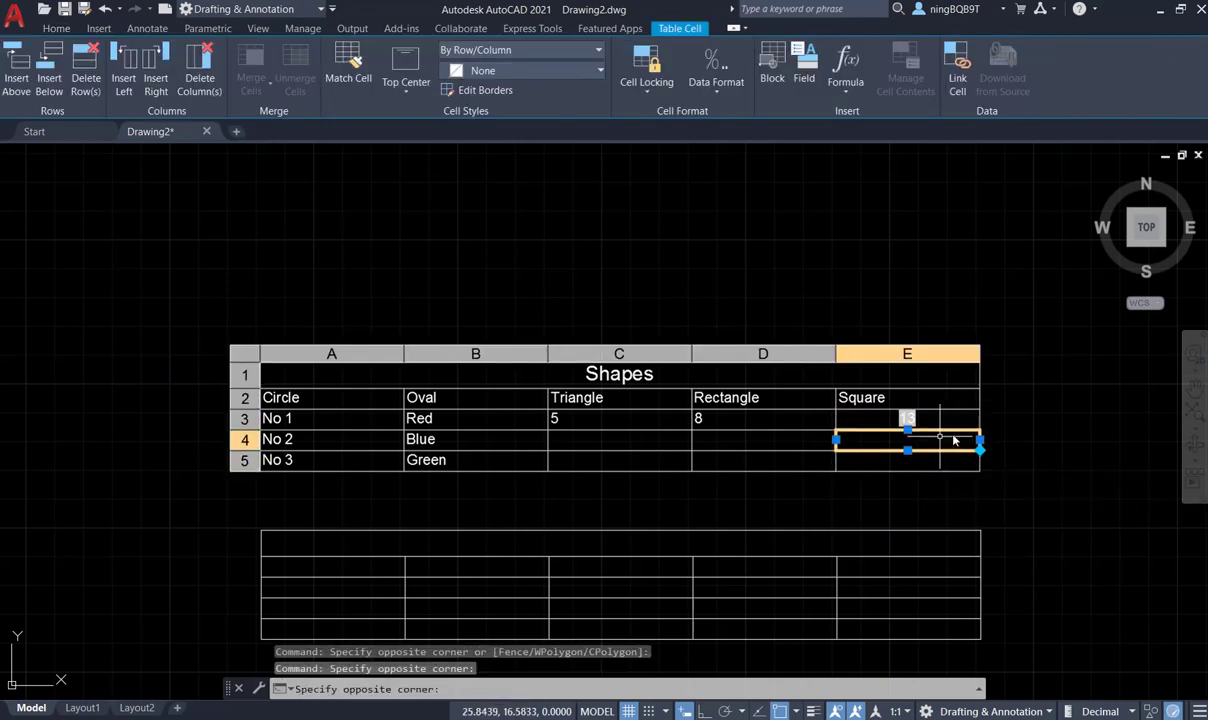
{"action": "left_click", "coordinate": [1047, 438]}
{"action": "left_click", "coordinate": [1040, 487]}
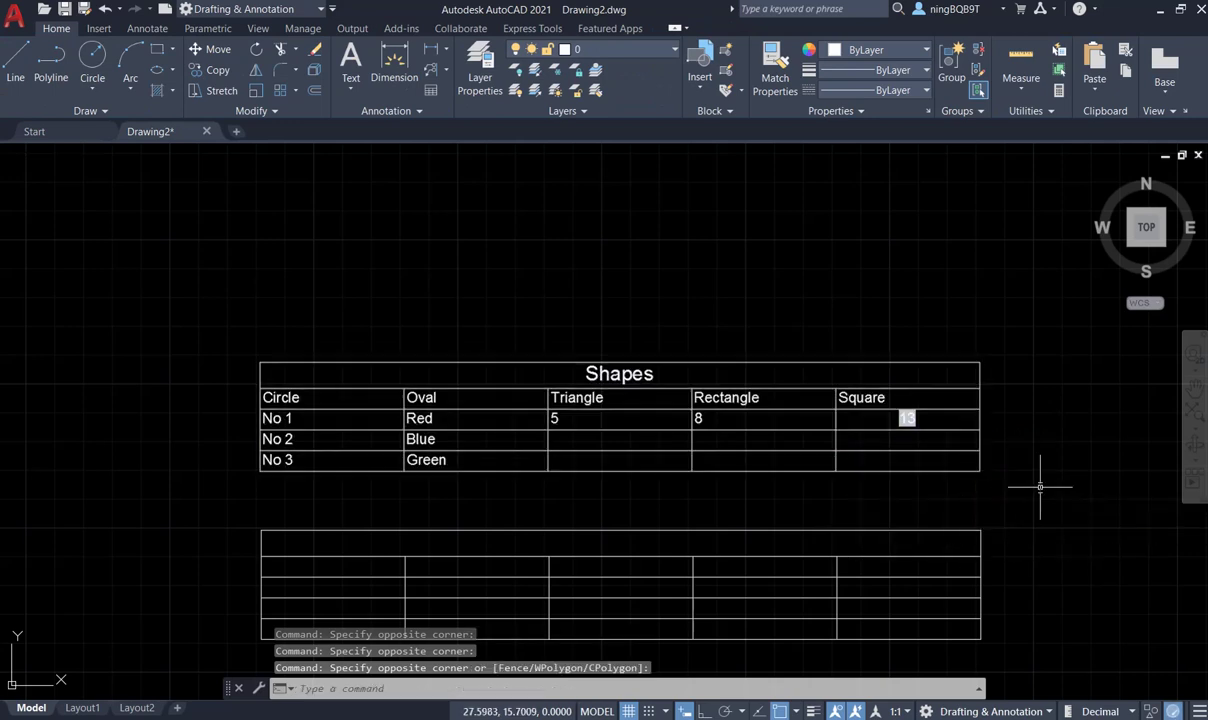